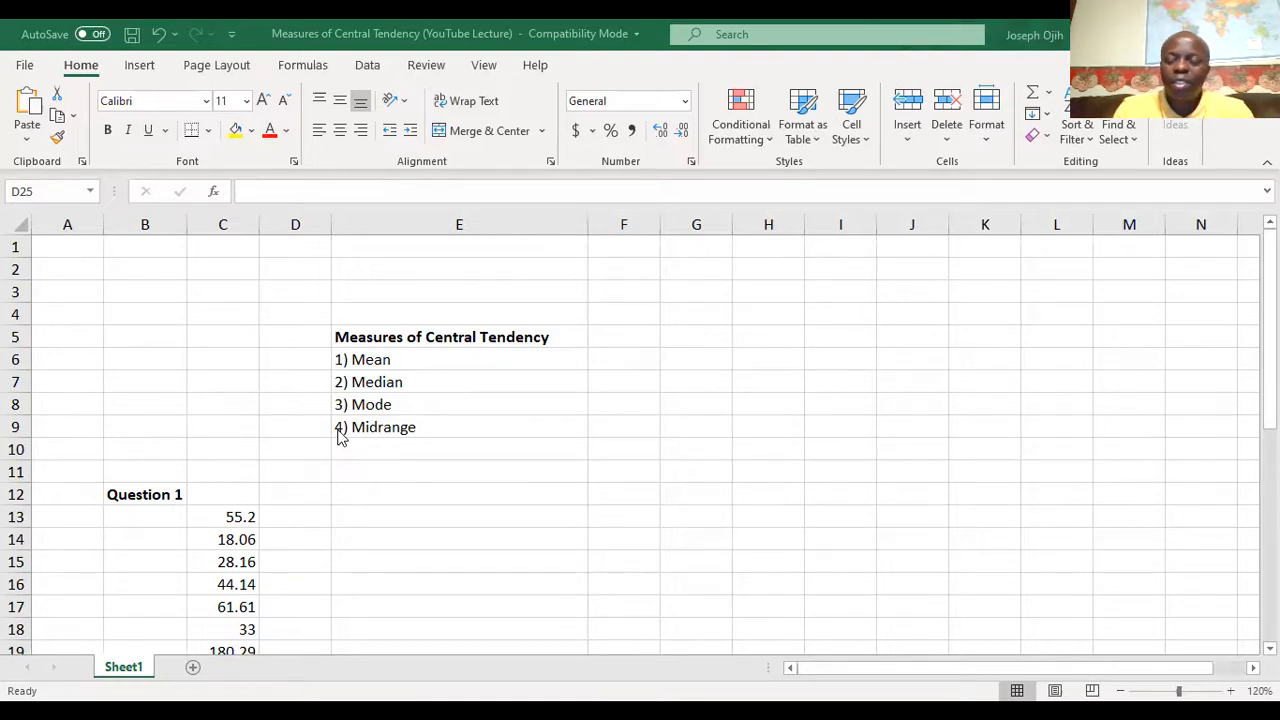
# Look through the list of central tendency measures, the Question 1 data and the summary labels below it
pyautogui.scroll(-4, 340, 437)
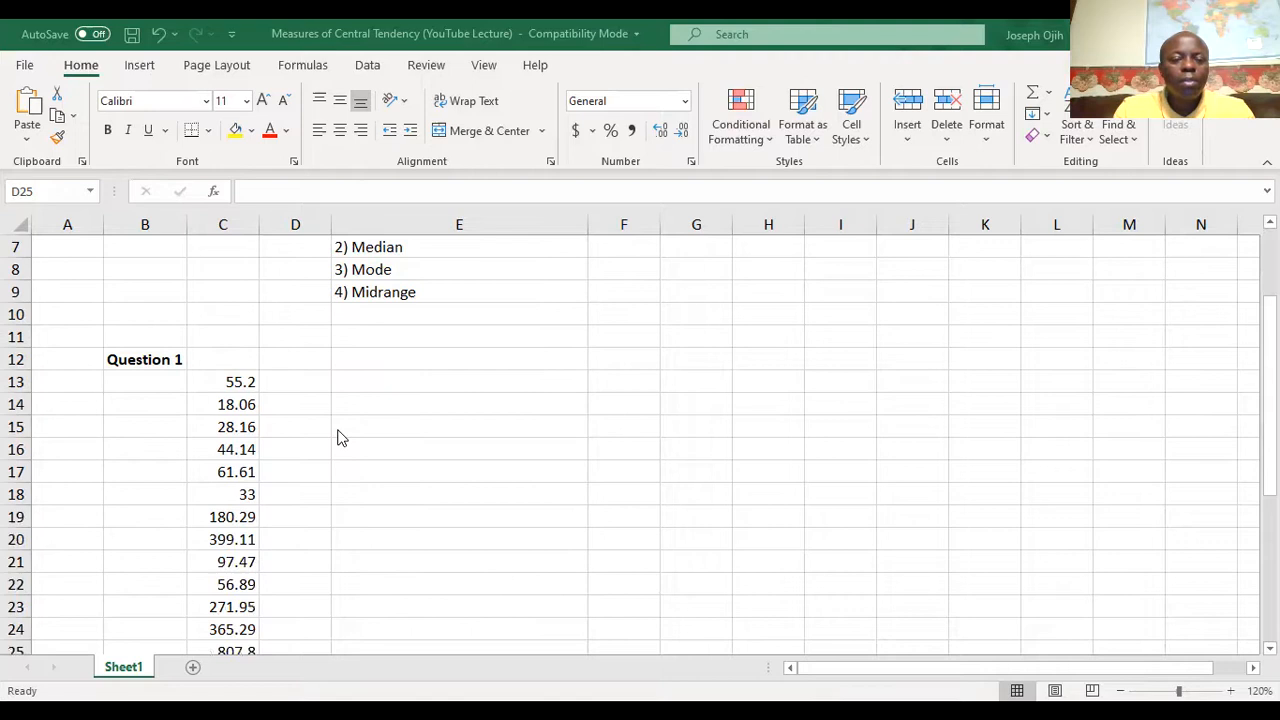
pyautogui.scroll(-2, 340, 437)
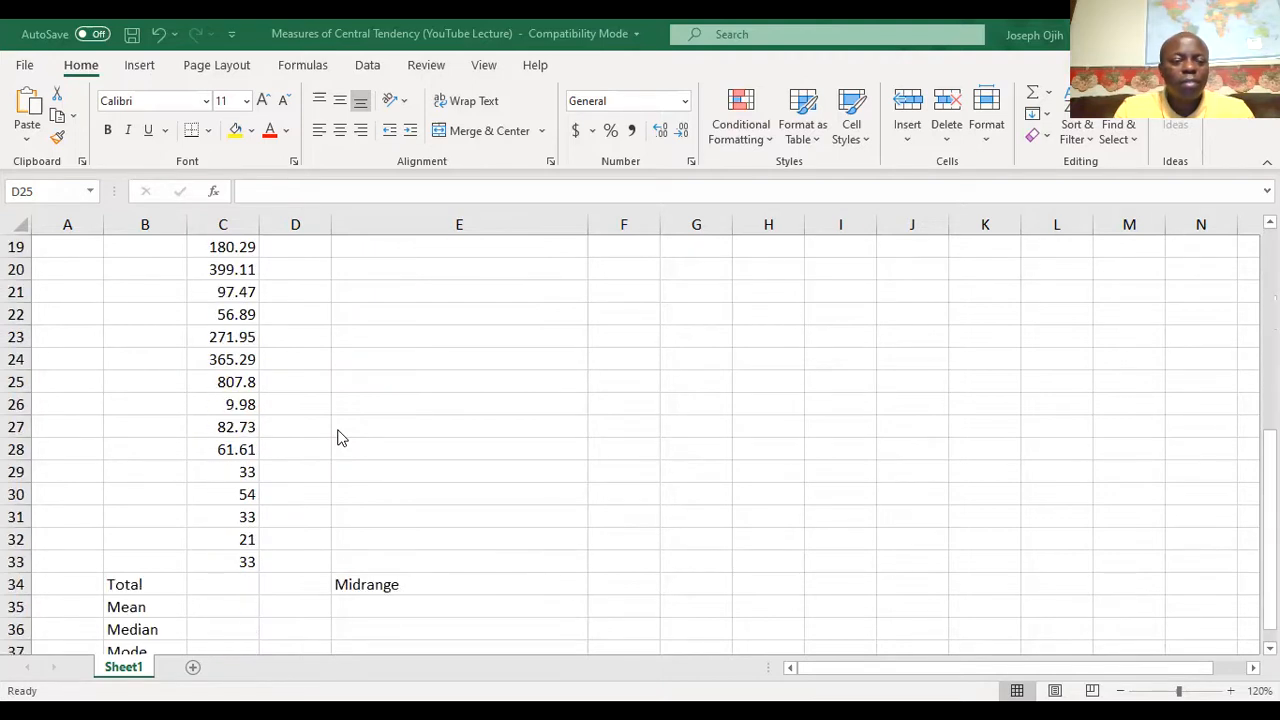
pyautogui.scroll(2, 340, 437)
pyautogui.scroll(2, 340, 437)
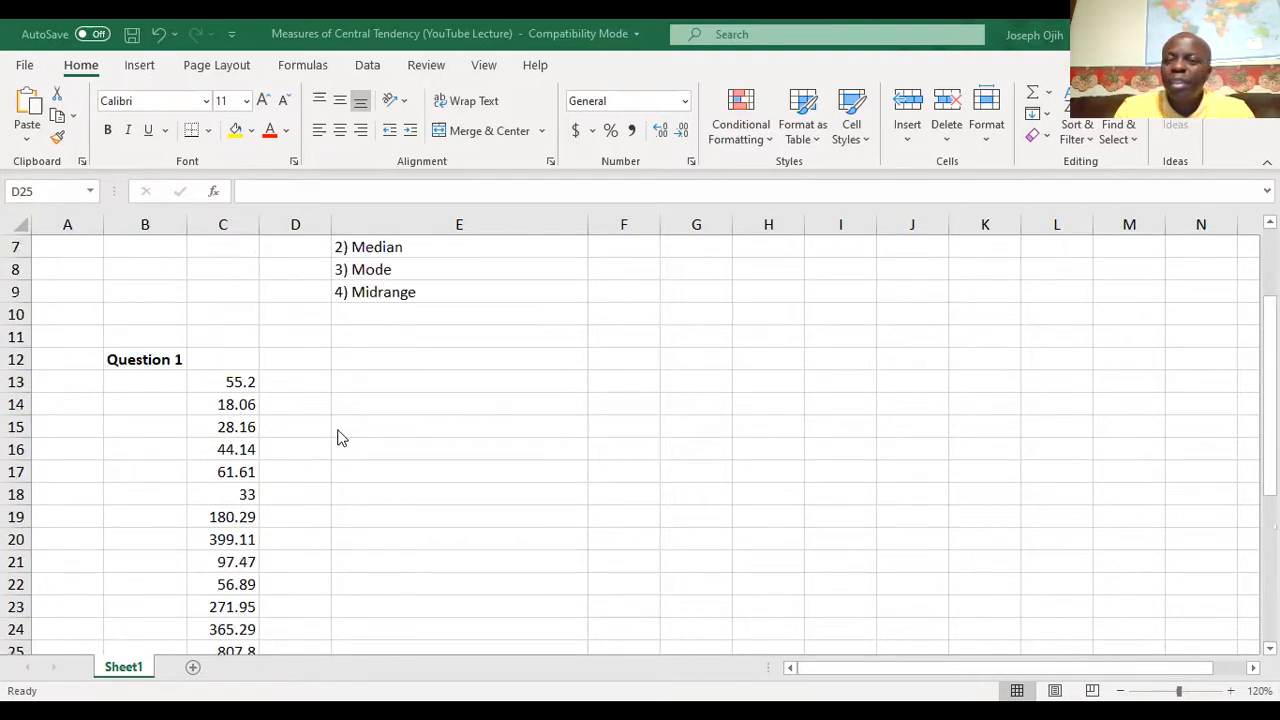
pyautogui.scroll(1, 340, 437)
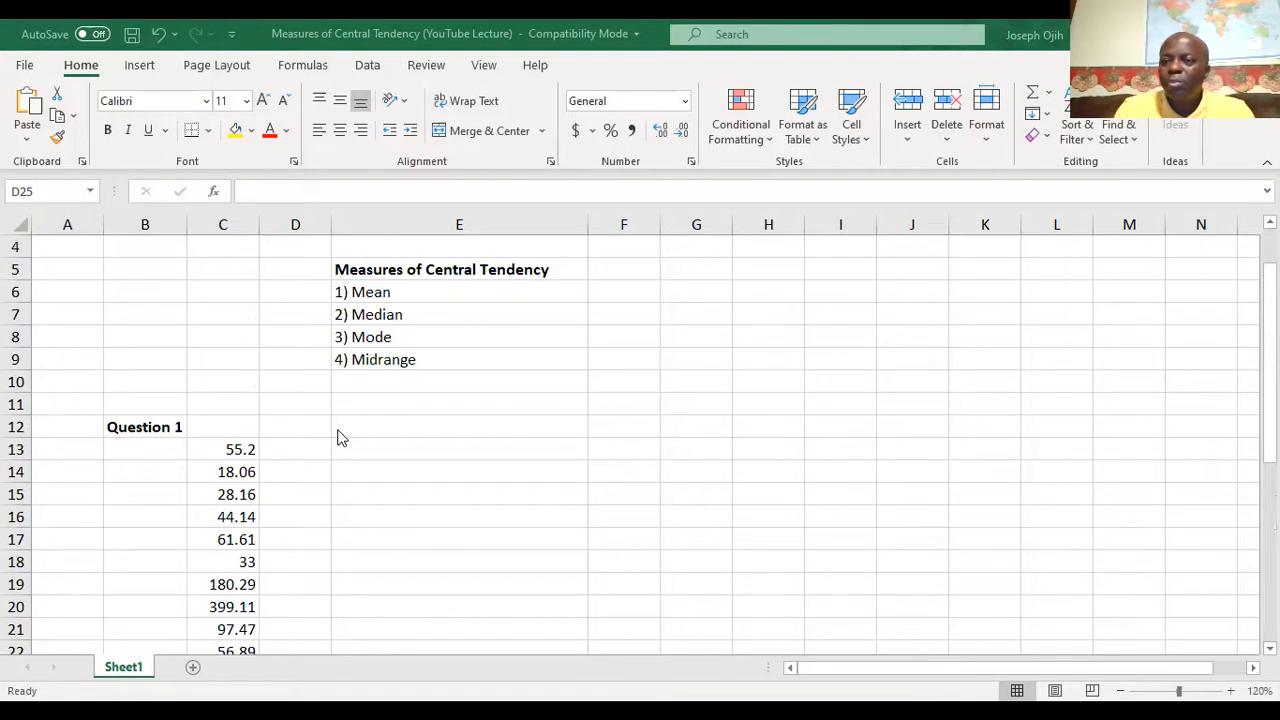
pyautogui.scroll(-6, 340, 437)
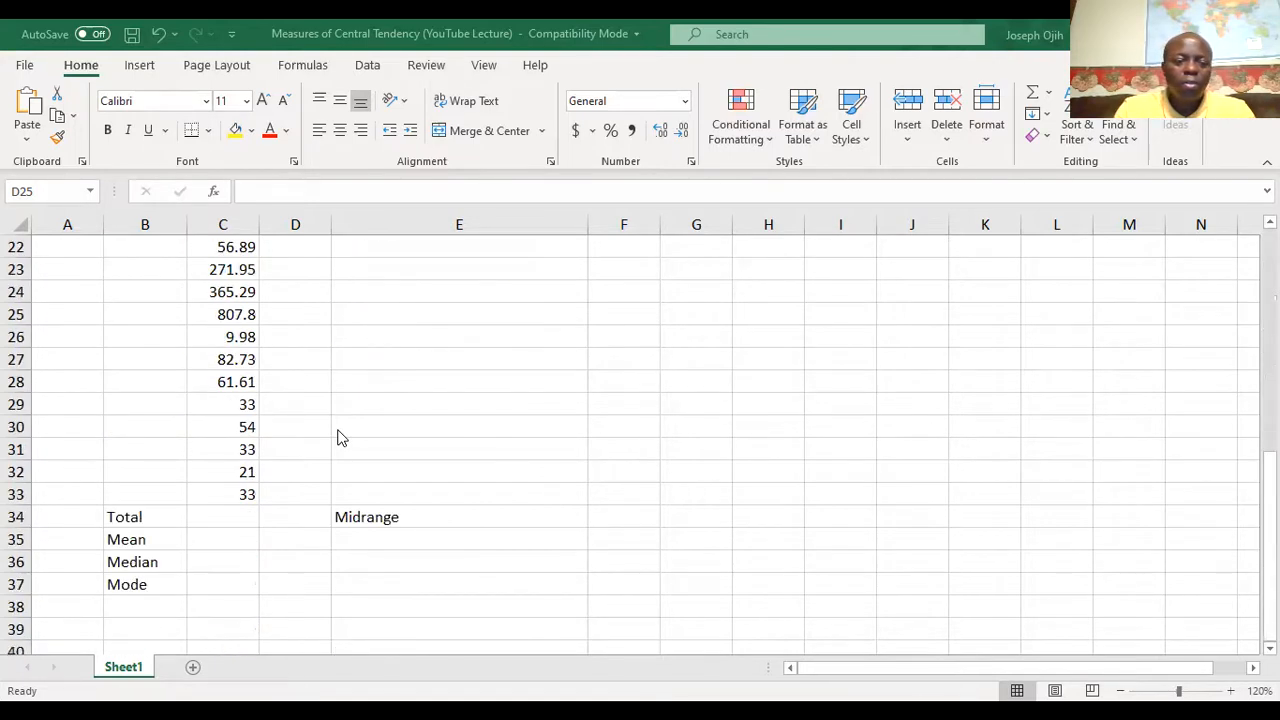
# Write the formula =average(C13:C33) in cell C35 beside the Mean label
pyautogui.click(220, 537)
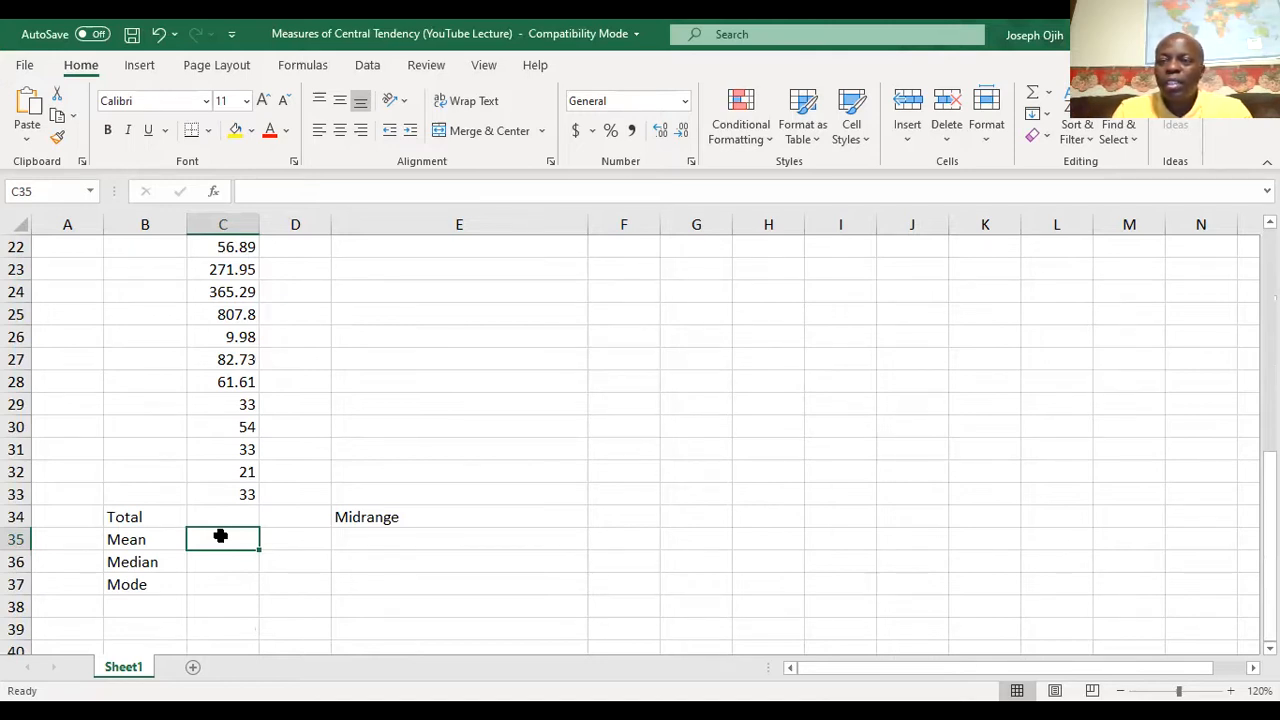
pyautogui.doubleClick(220, 537)
pyautogui.write('=')
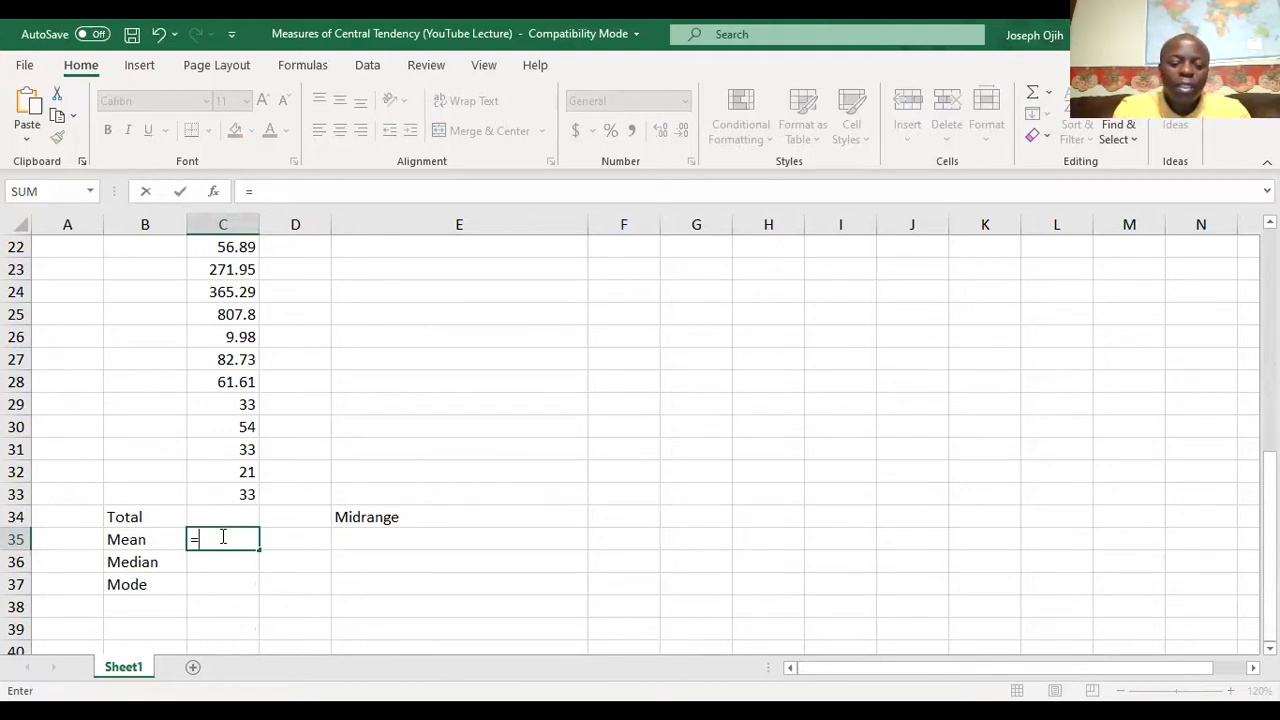
pyautogui.write('a')
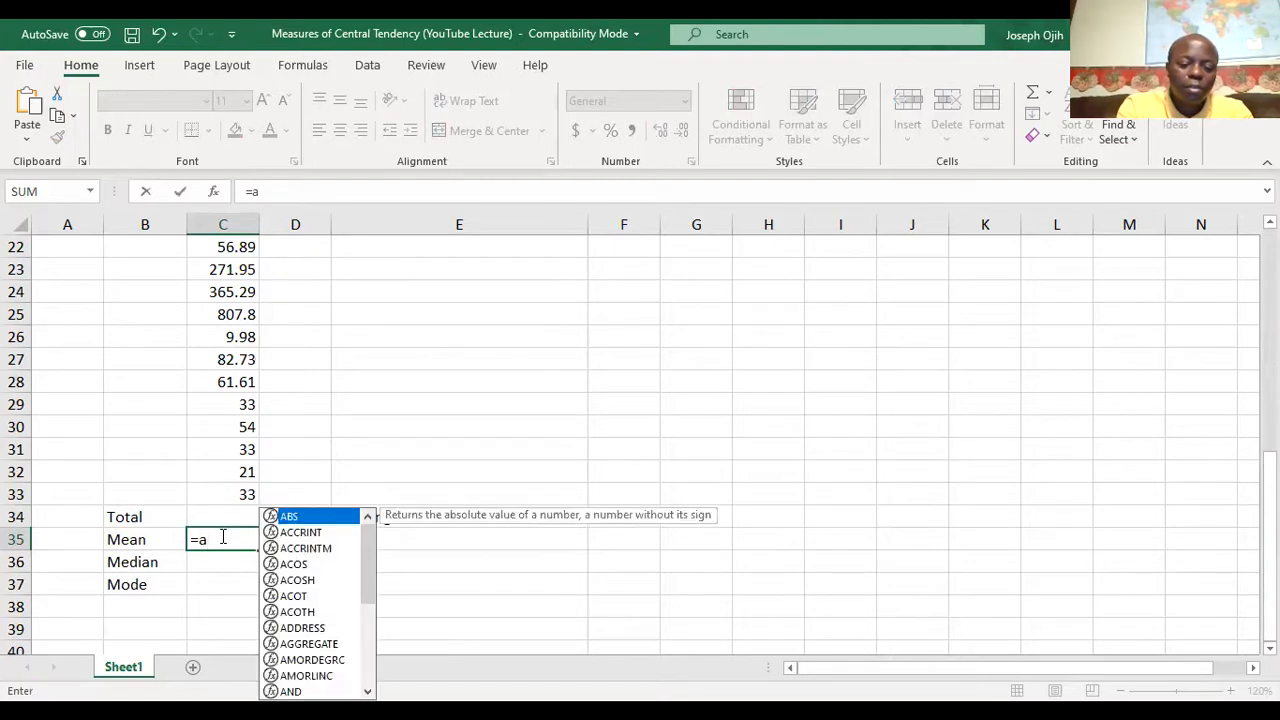
pyautogui.write('verage')
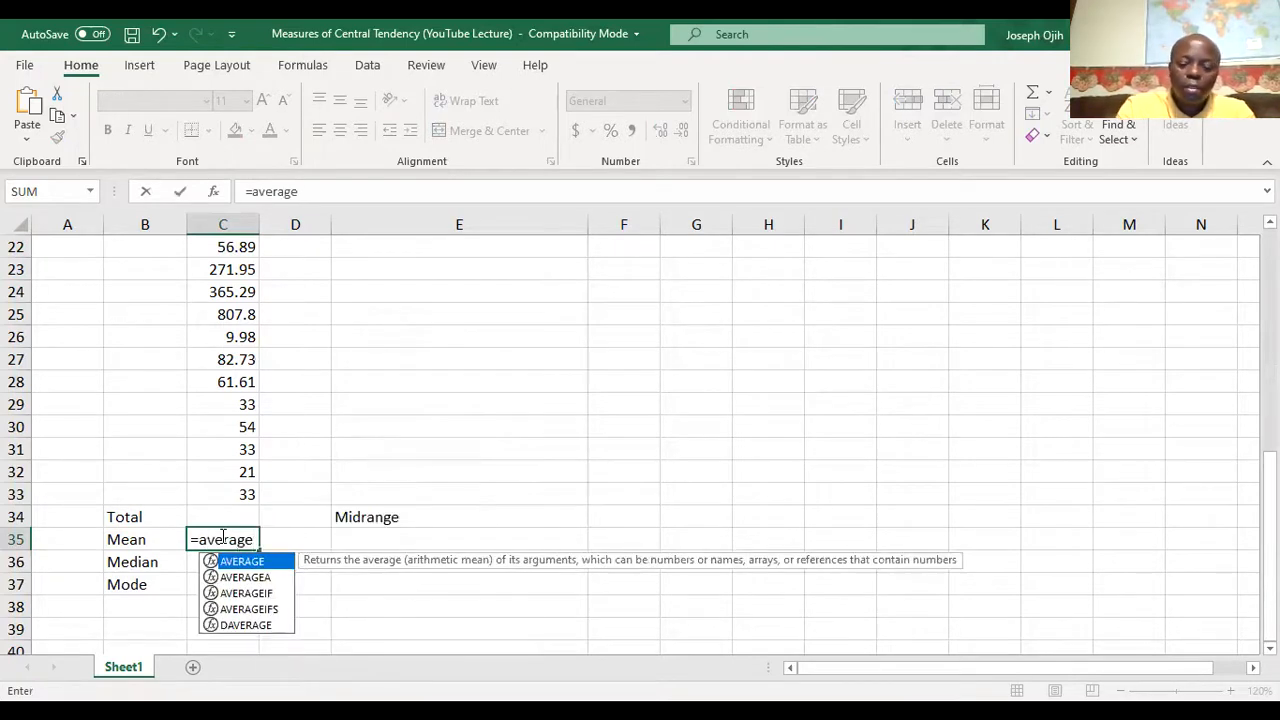
pyautogui.write('(')
pyautogui.scroll(4, 220, 534)
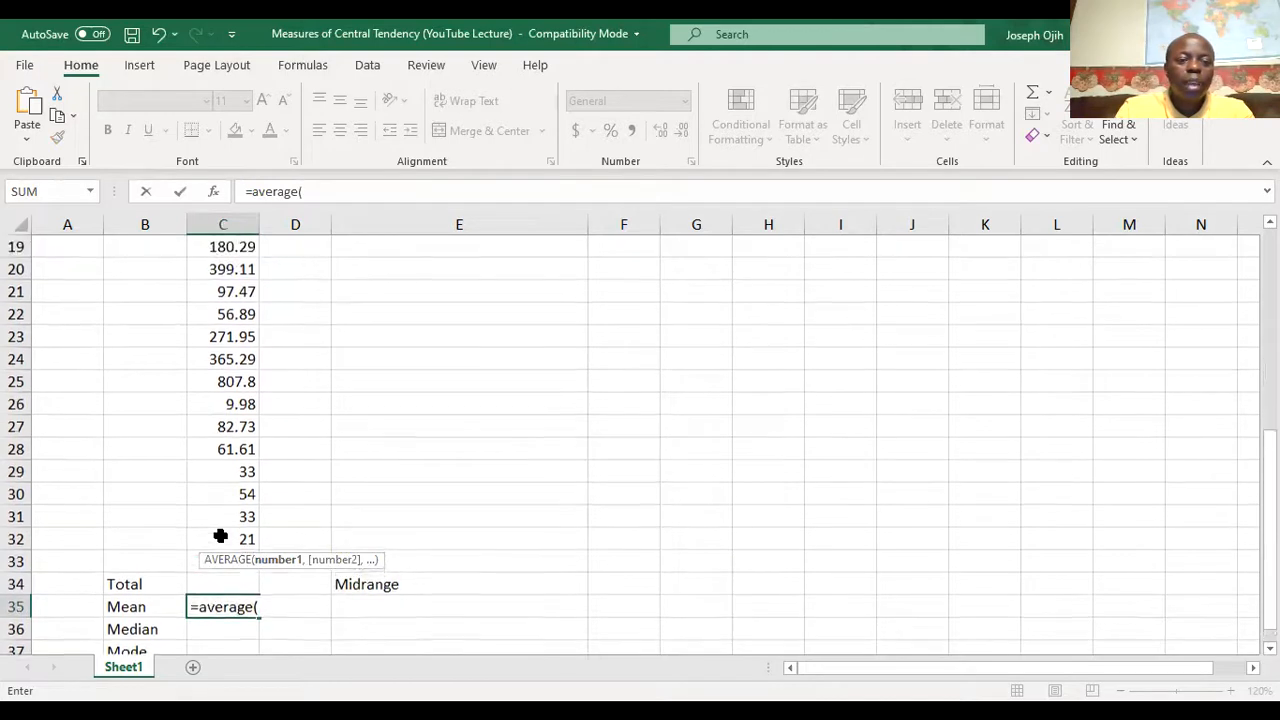
pyautogui.click(211, 314)
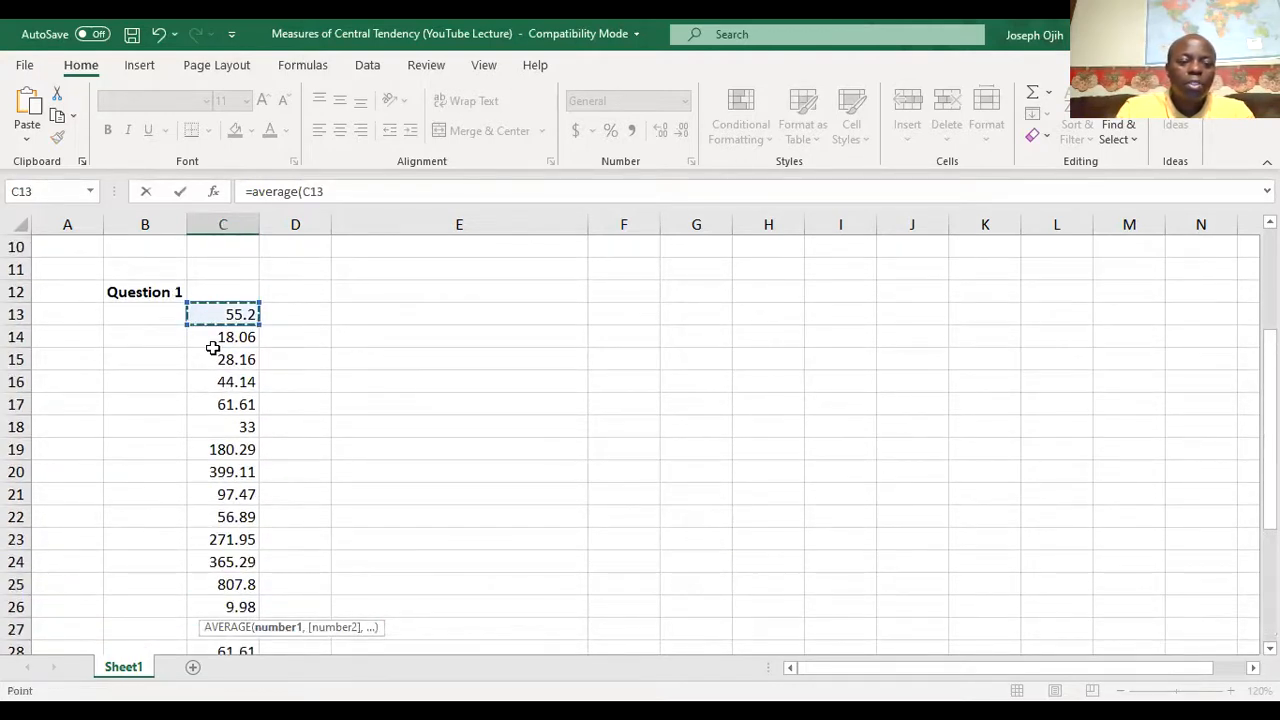
pyautogui.moveTo(213, 347); pyautogui.dragTo(234, 600)
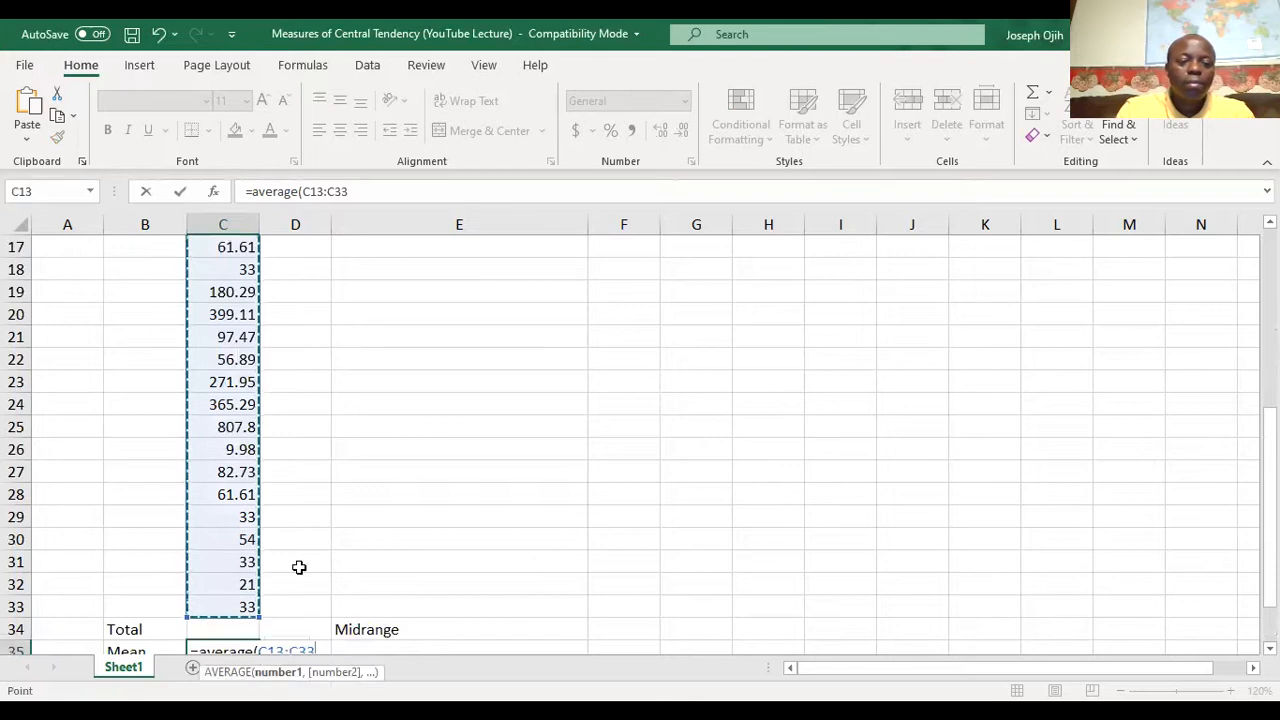
pyautogui.scroll(-1, 299, 567)
pyautogui.scroll(-1, 300, 567)
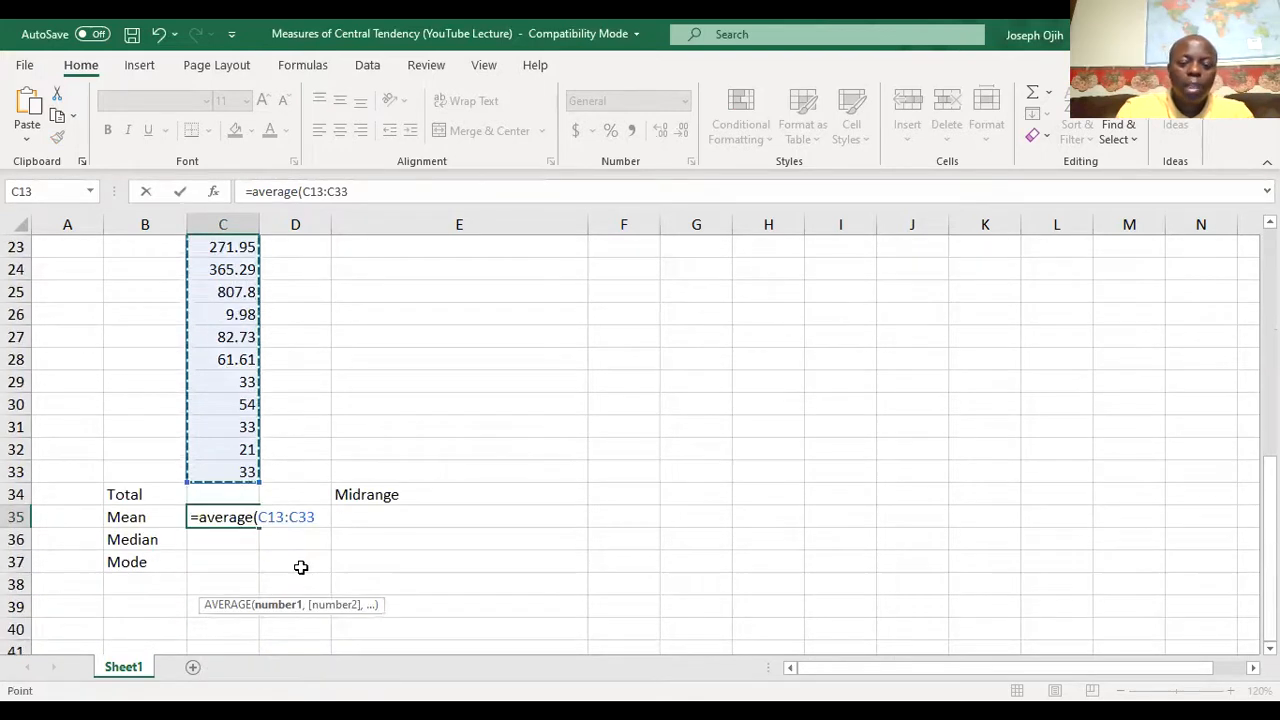
pyautogui.write(')')
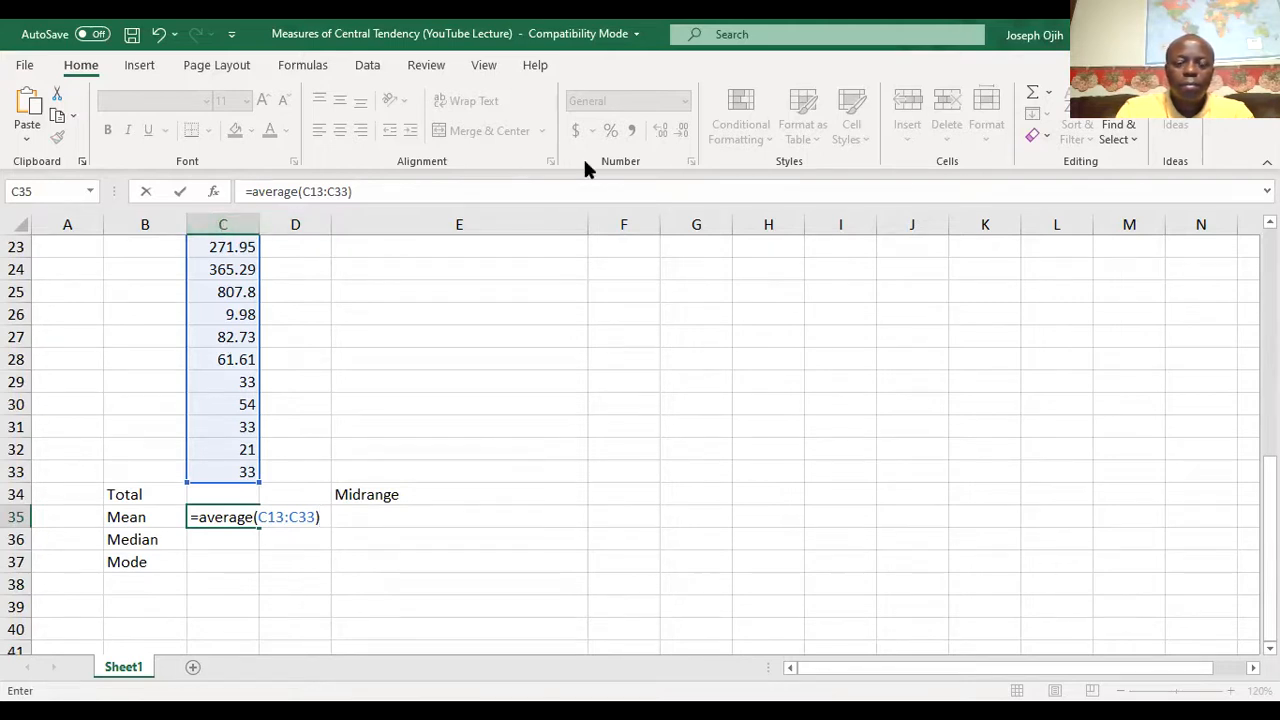
# Check the C13:C33 range referenced by the mean formula and commit the formula in C35
pyautogui.press('Return')
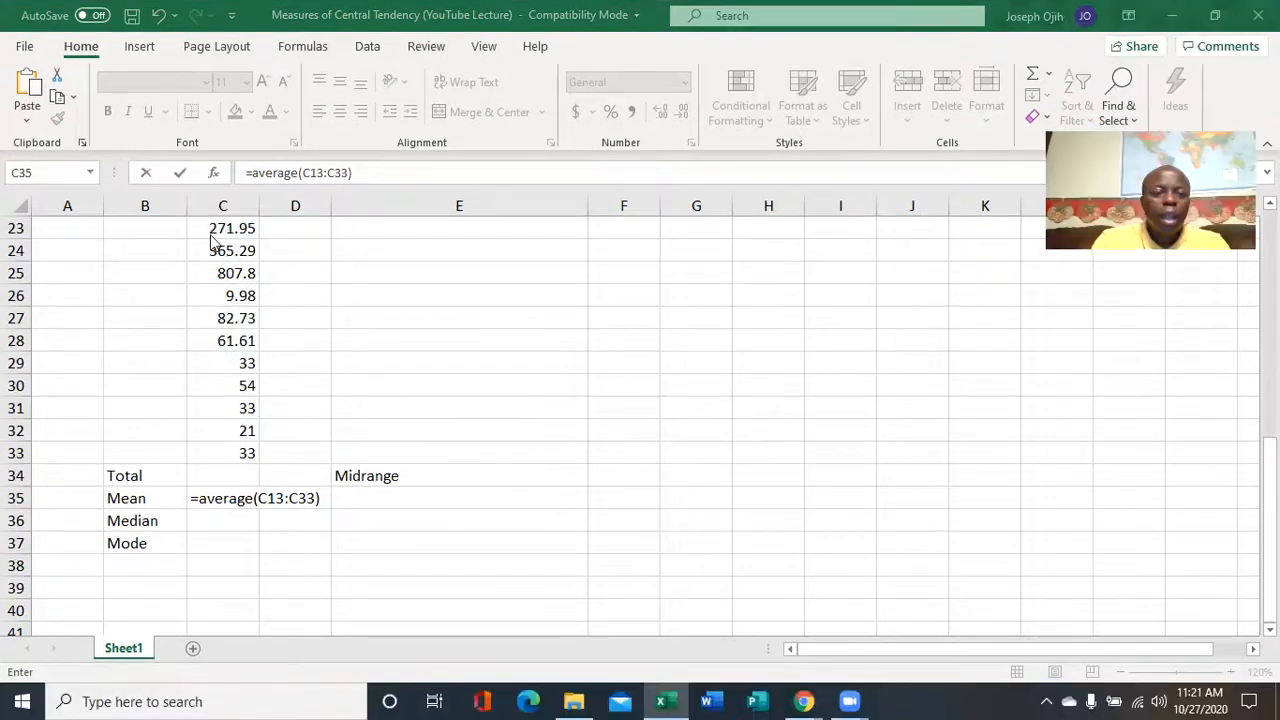
pyautogui.scroll(1, 243, 294)
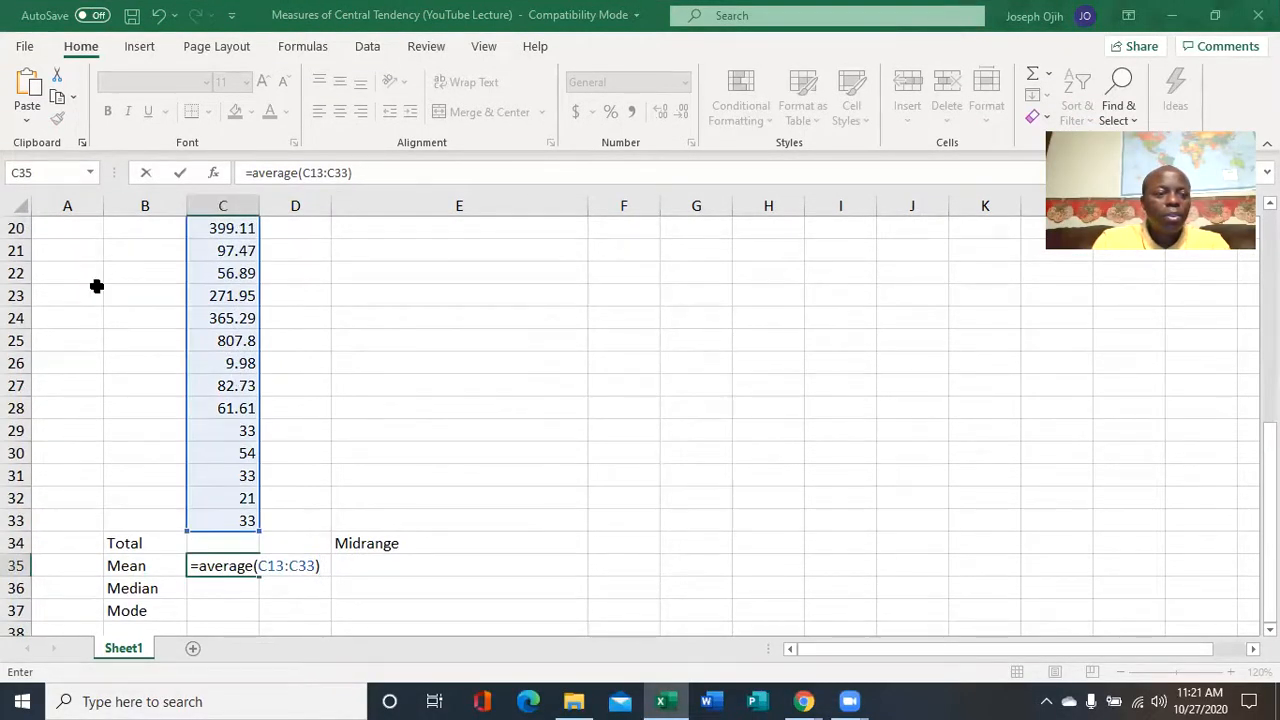
pyautogui.scroll(3, 147, 405)
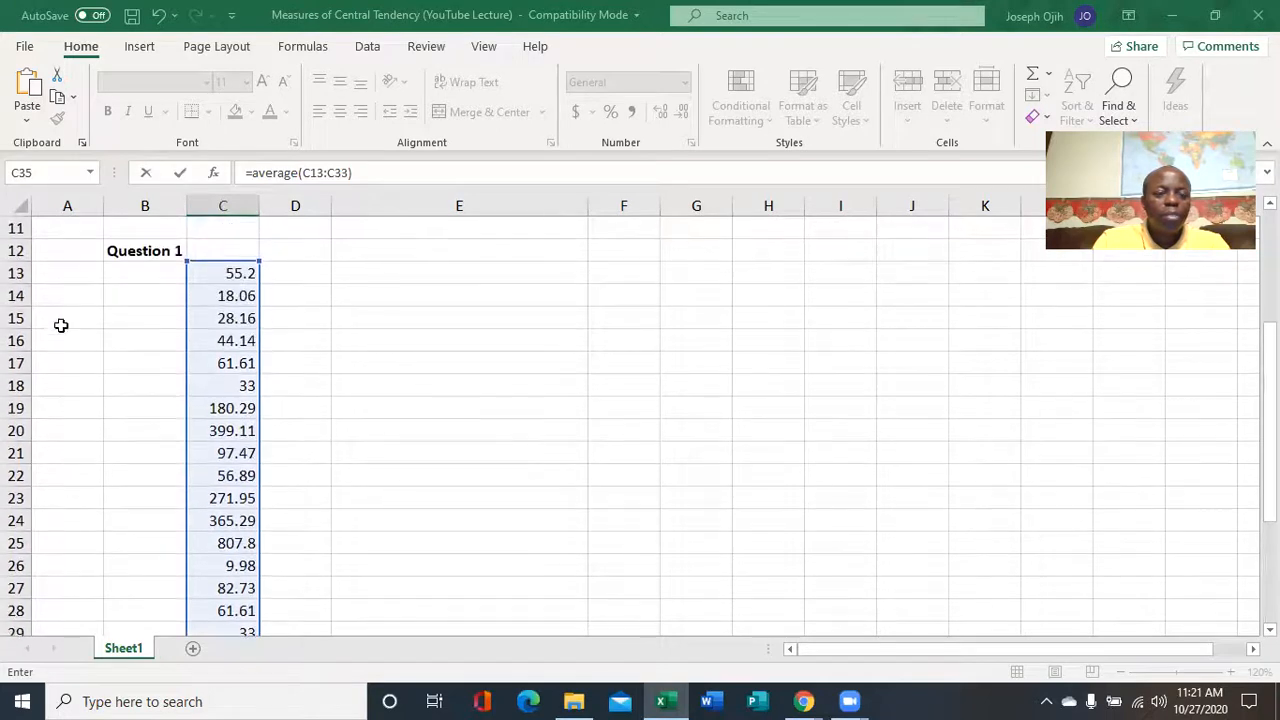
pyautogui.scroll(-2, 202, 281)
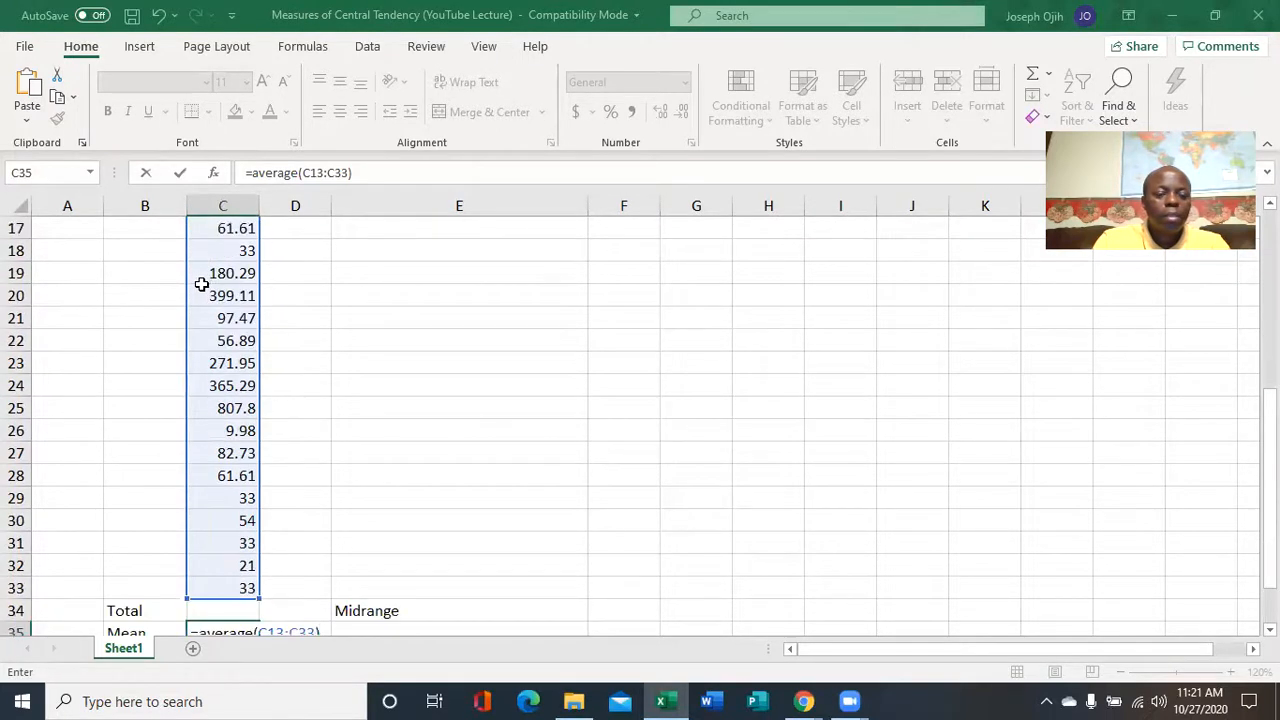
pyautogui.scroll(-2, 202, 284)
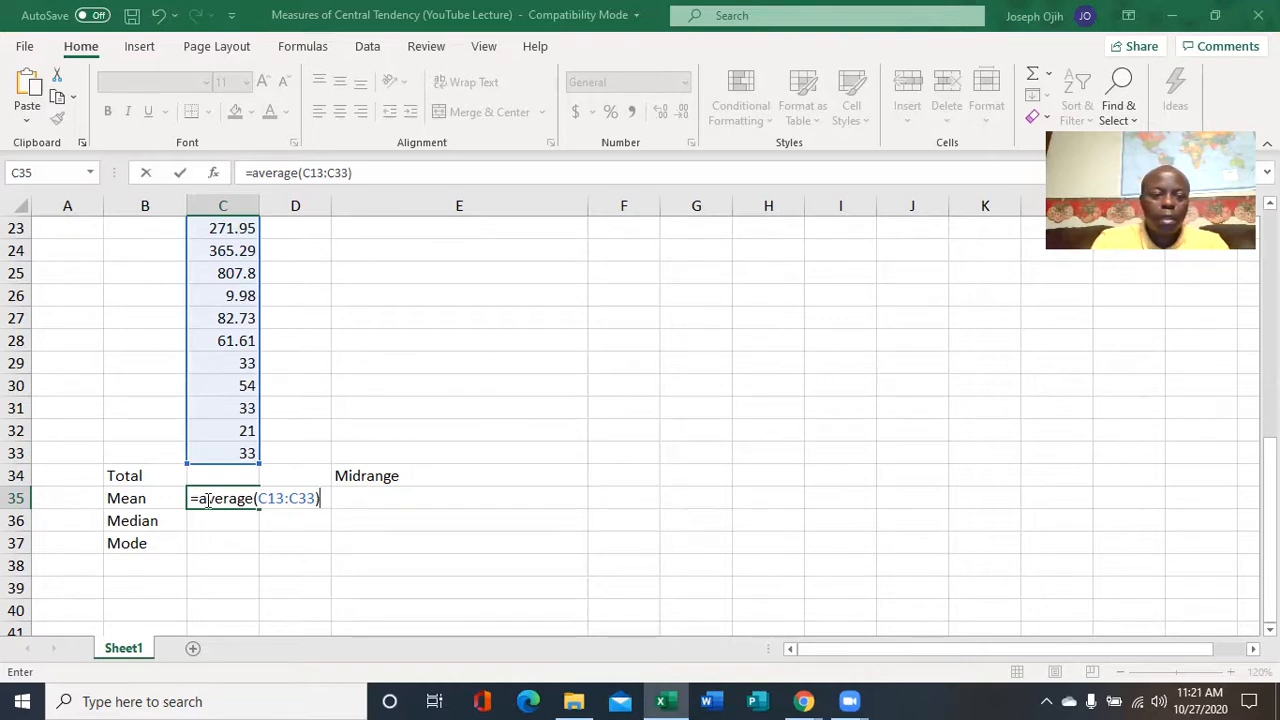
pyautogui.press('Return')
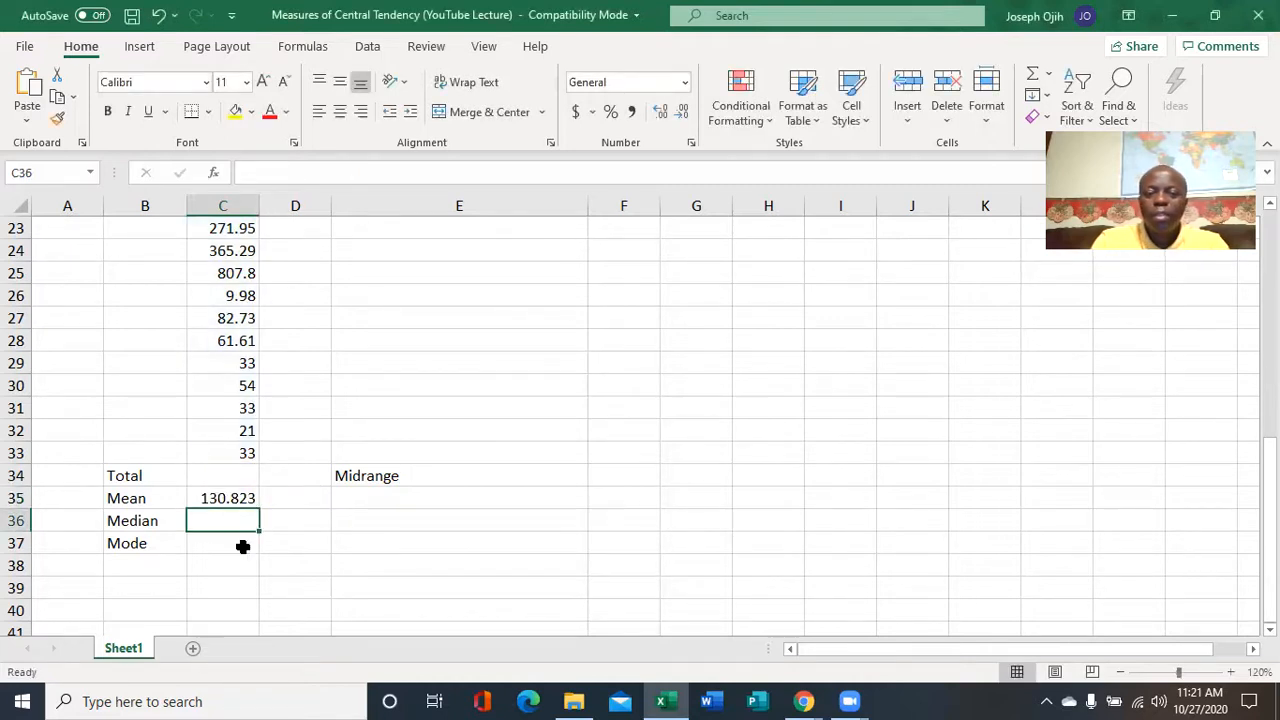
pyautogui.click(247, 499)
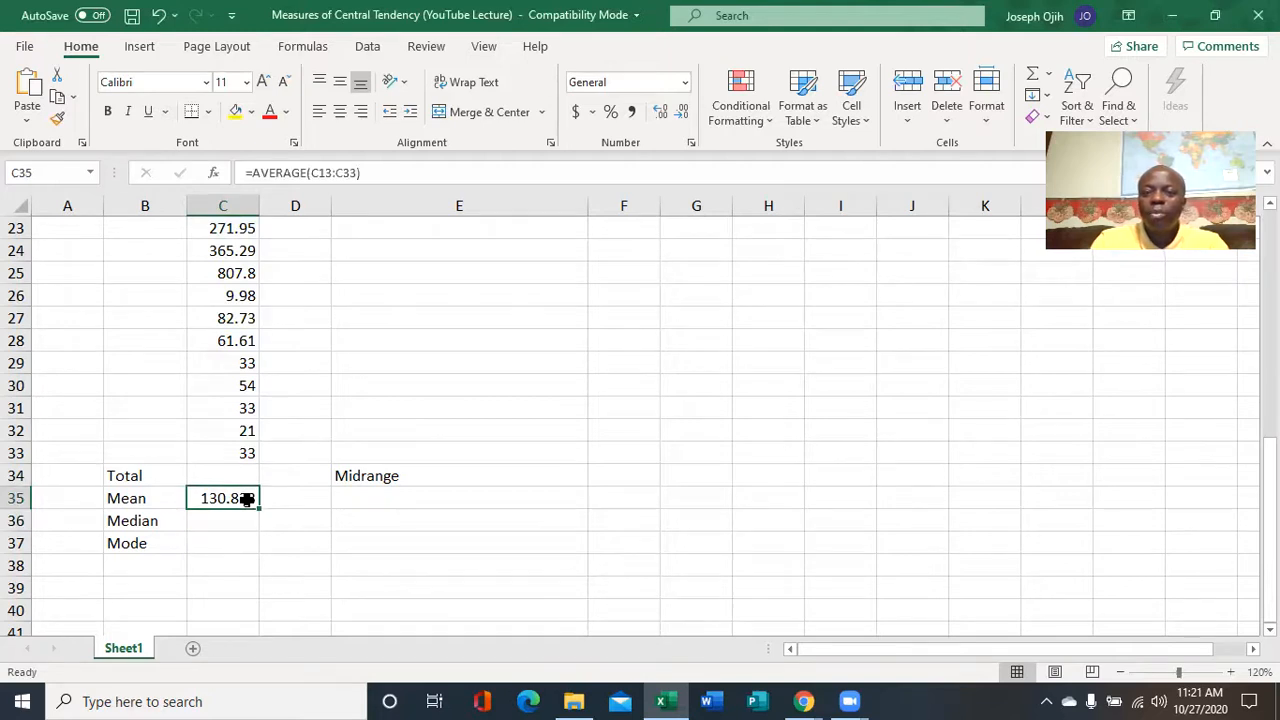
pyautogui.click(1012, 46)
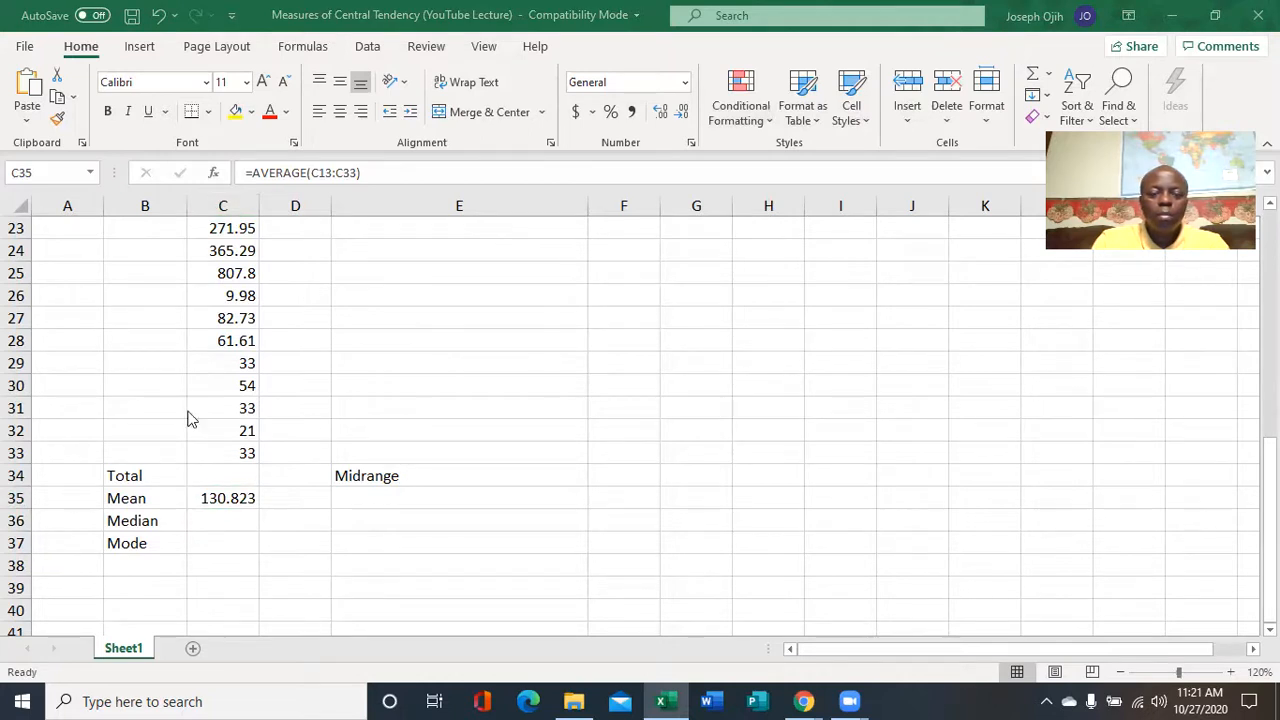
# Calculate the median of the Question 1 data in cell C36 with =median(C13:C33)
pyautogui.click(198, 517)
pyautogui.click(198, 517)
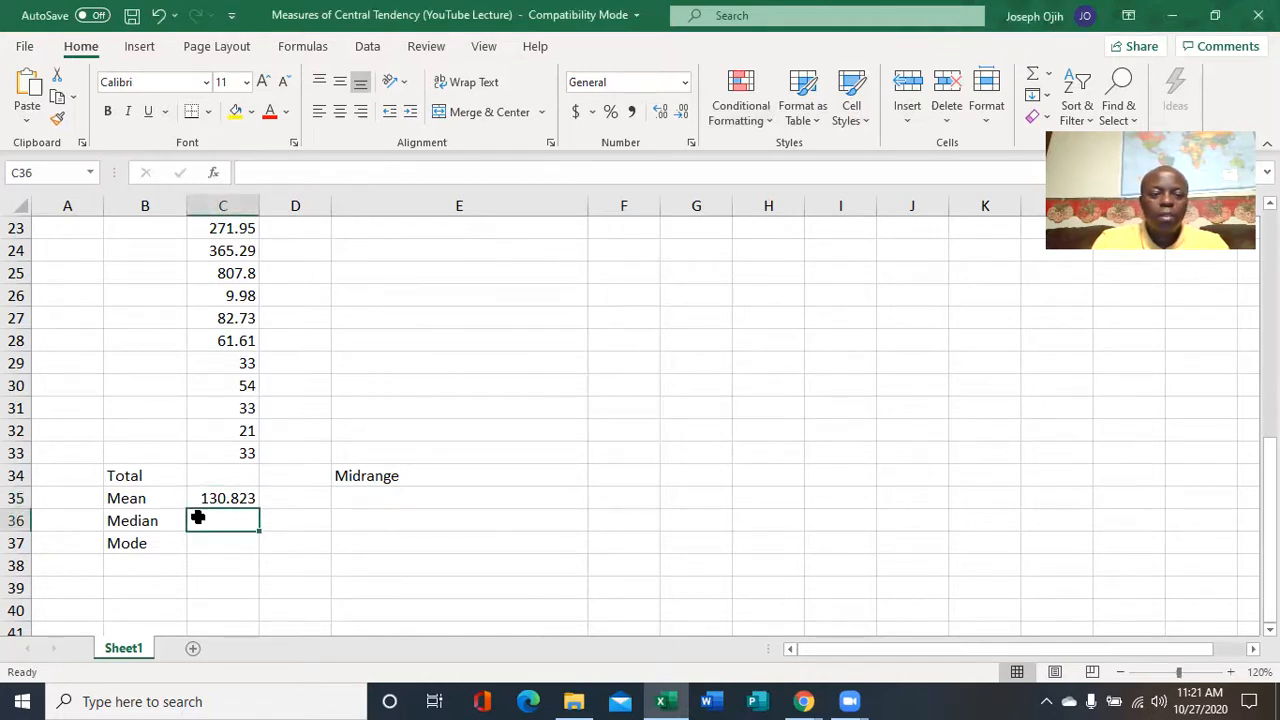
pyautogui.write('=')
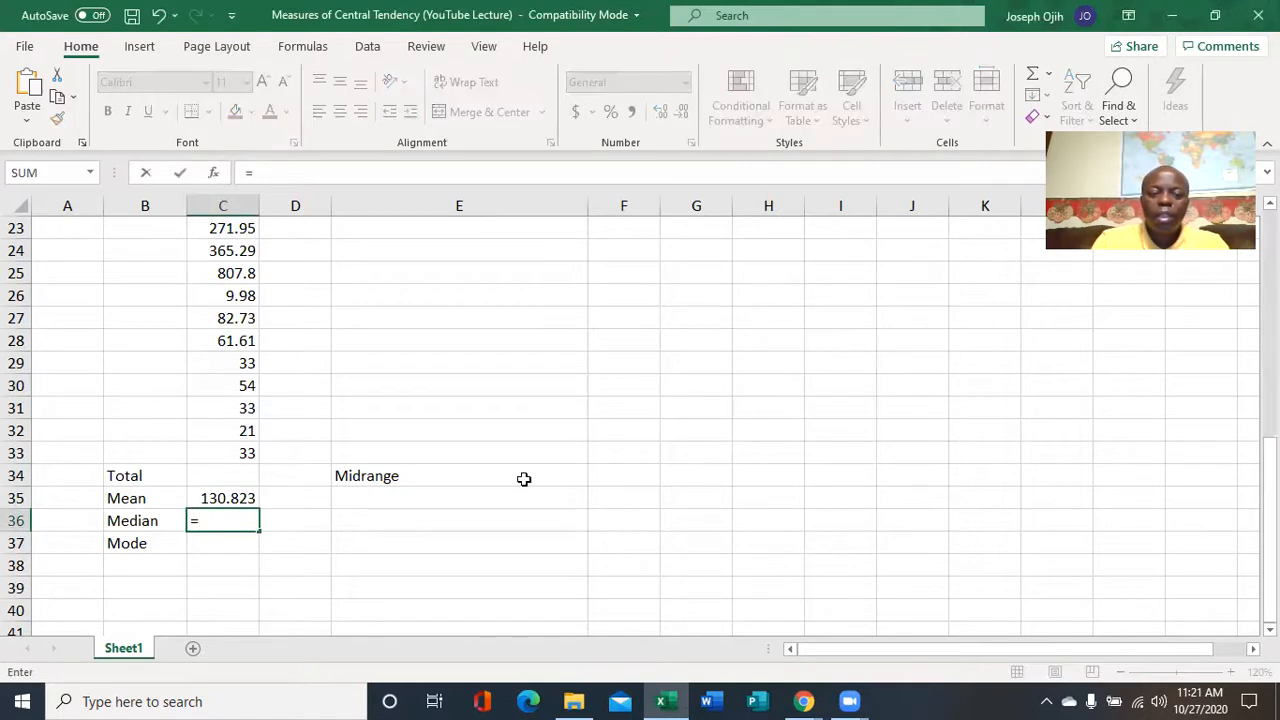
pyautogui.write('median')
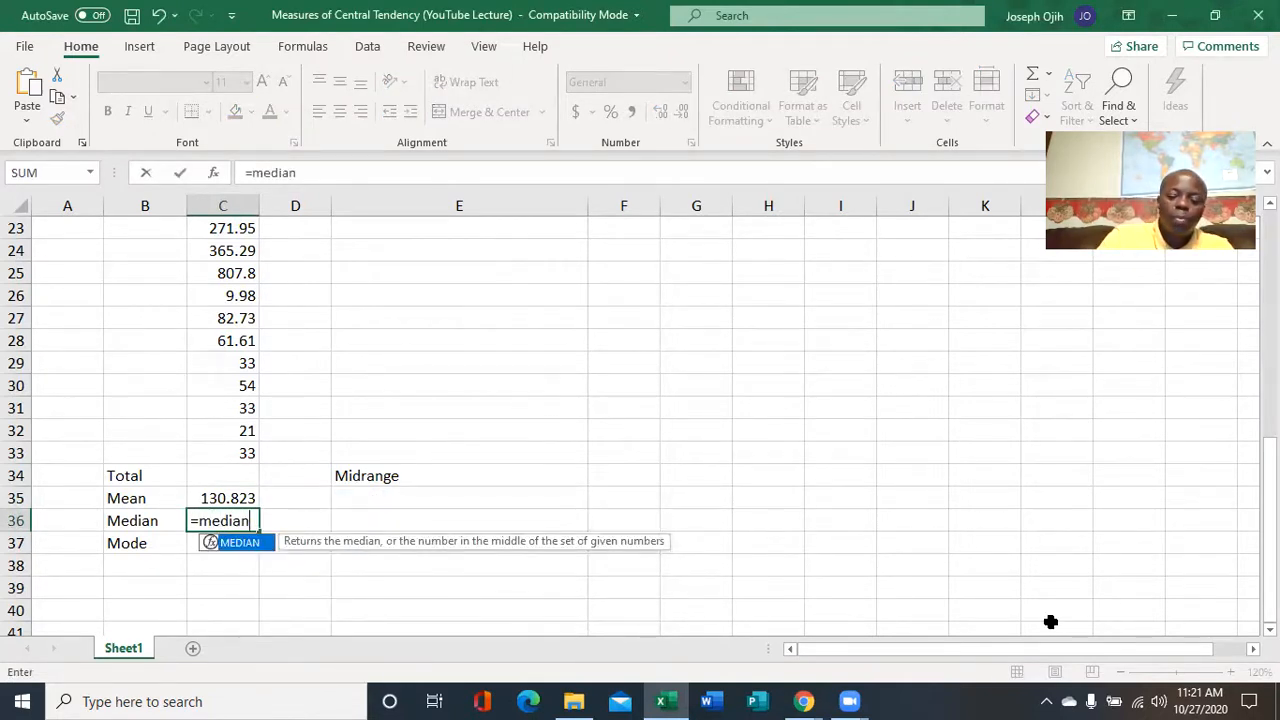
pyautogui.write('(')
pyautogui.scroll(3, 1050, 620)
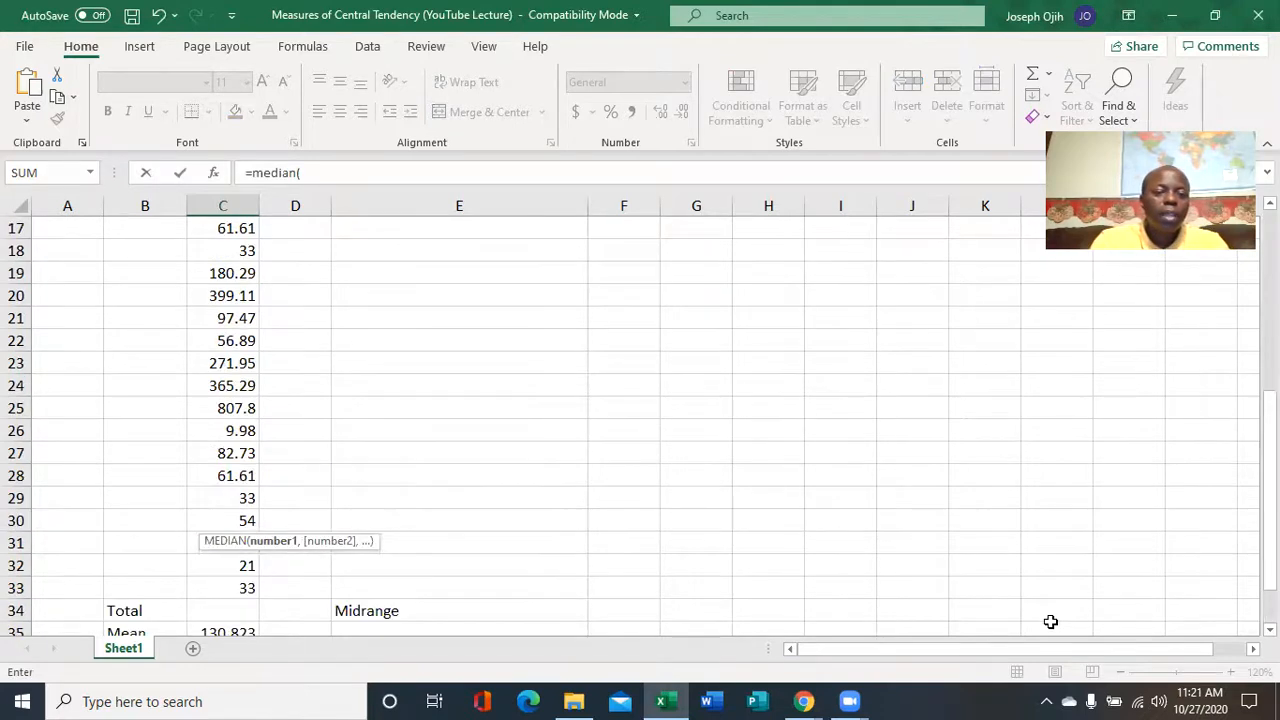
pyautogui.scroll(1, 231, 254)
pyautogui.click(226, 276)
pyautogui.moveTo(226, 290); pyautogui.dragTo(228, 570)
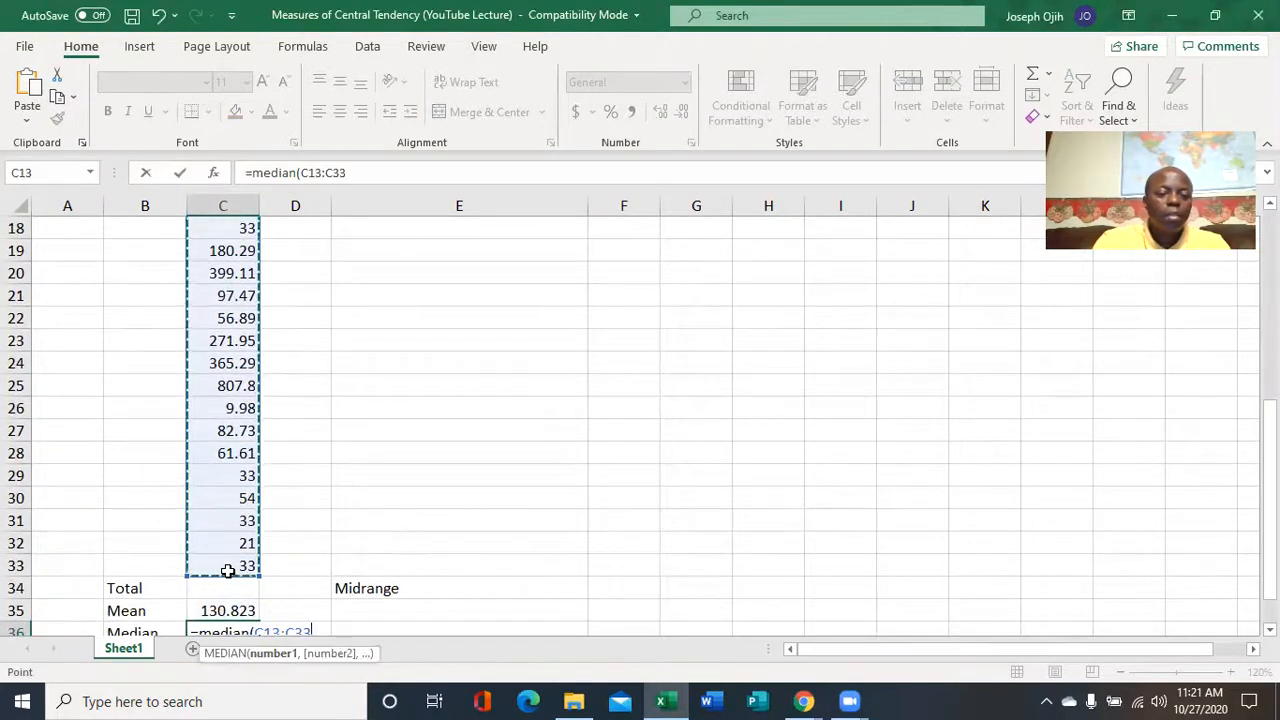
pyautogui.scroll(-1, 439, 552)
pyautogui.scroll(-1, 277, 577)
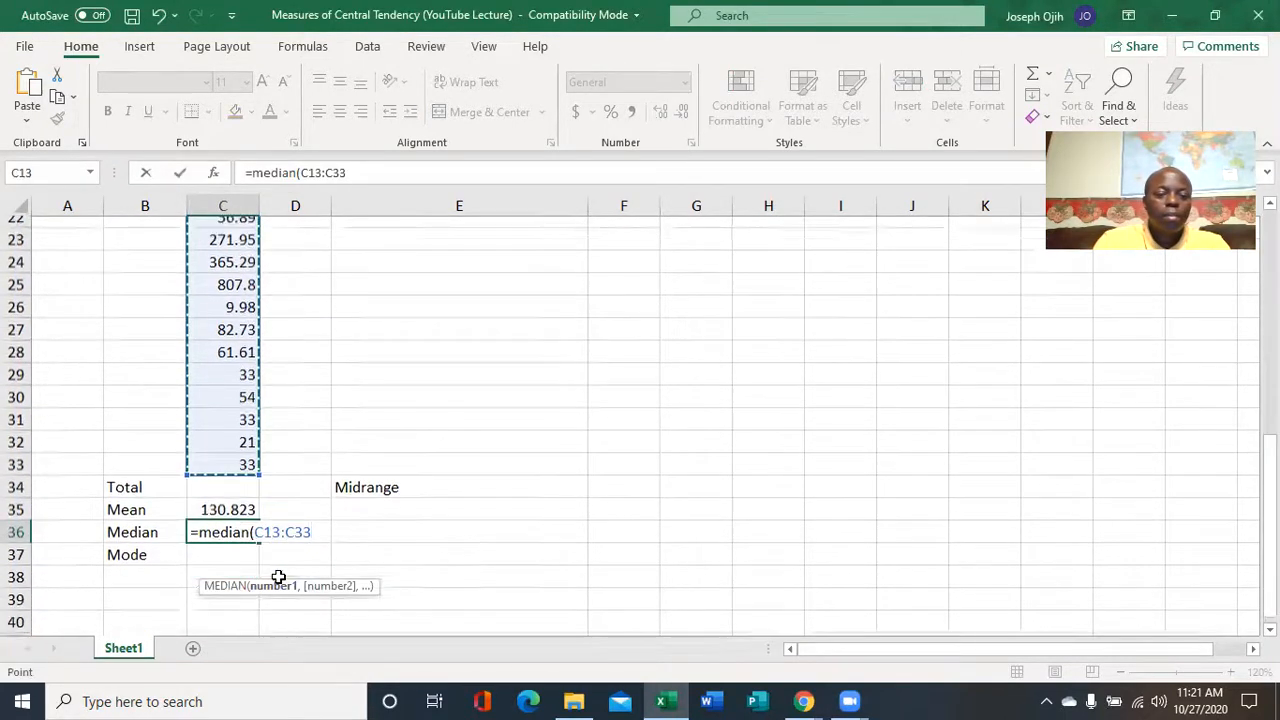
pyautogui.write(')')
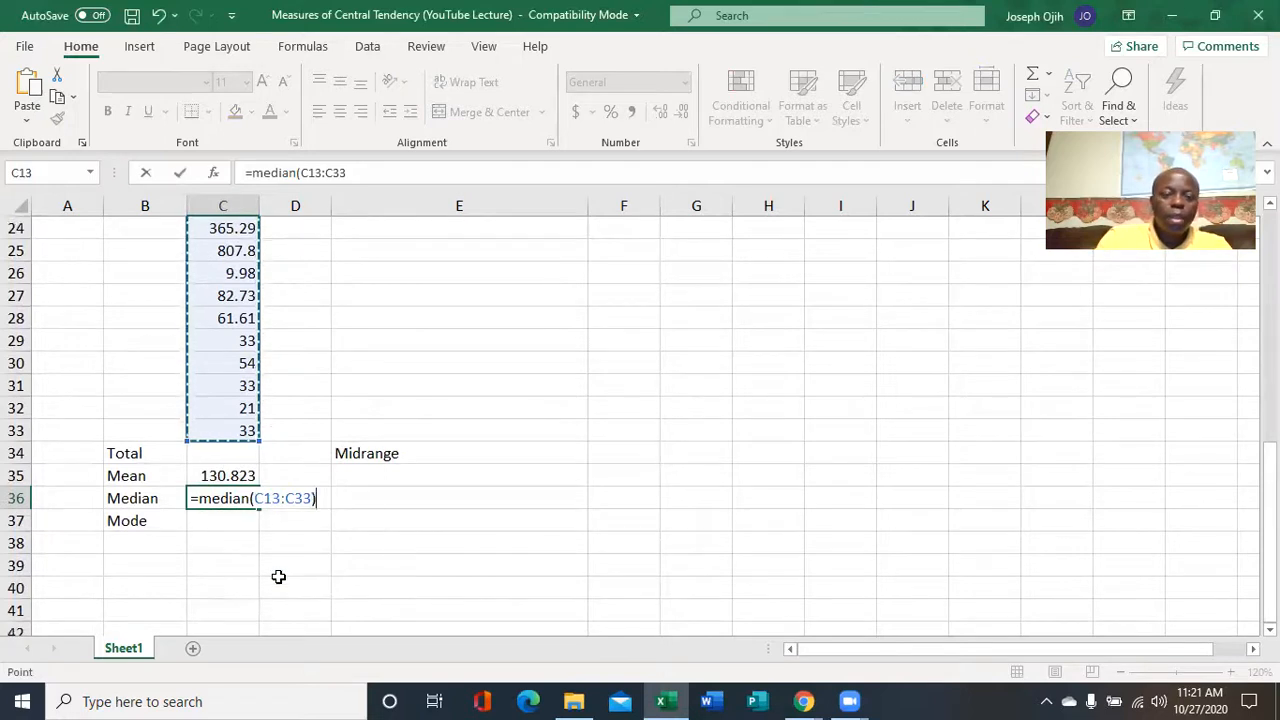
pyautogui.press('Return')
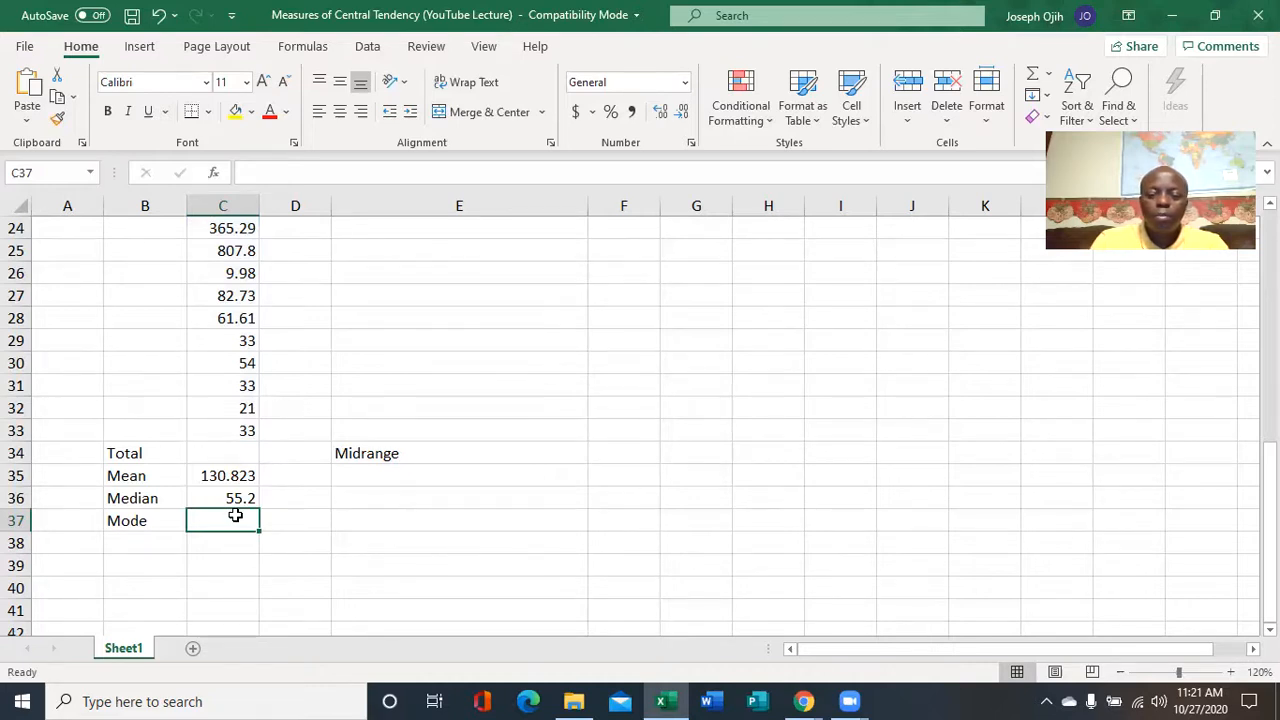
# Calculate the mode of the Question 1 data in cell C37 with =mode(C13:C33)
pyautogui.write('=')
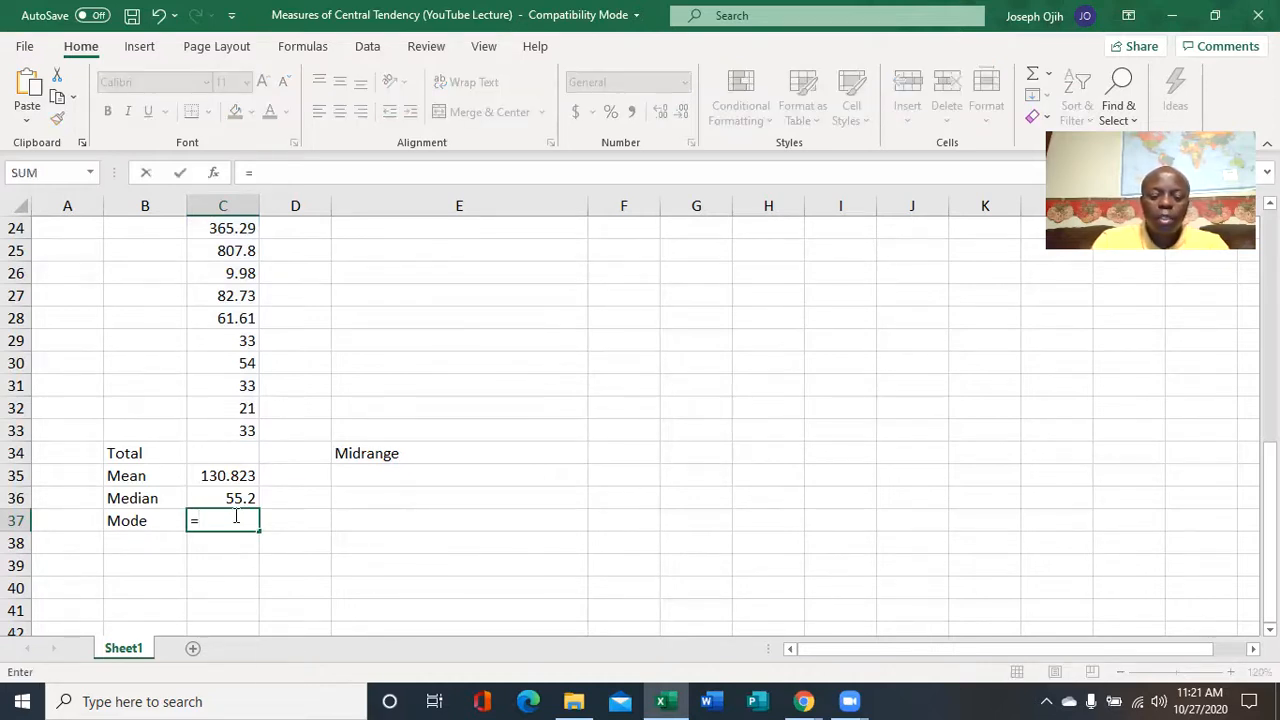
pyautogui.write('mode')
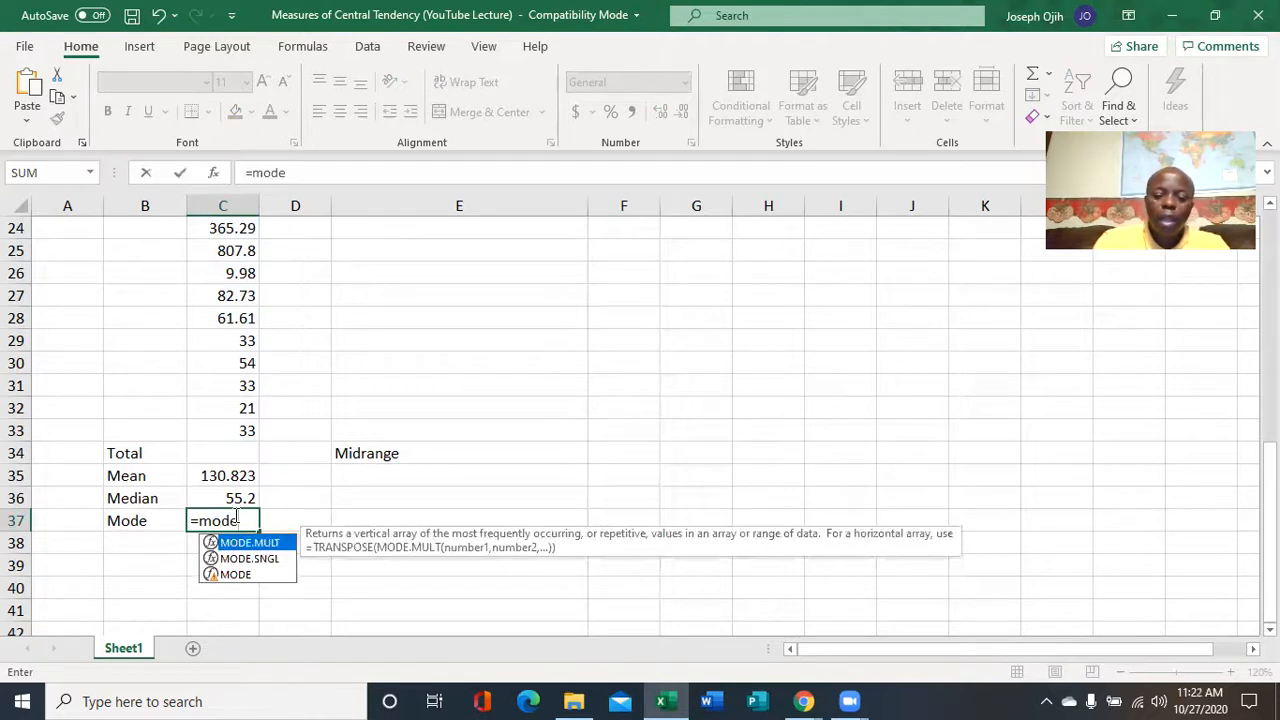
pyautogui.write('(')
pyautogui.scroll(6, 237, 517)
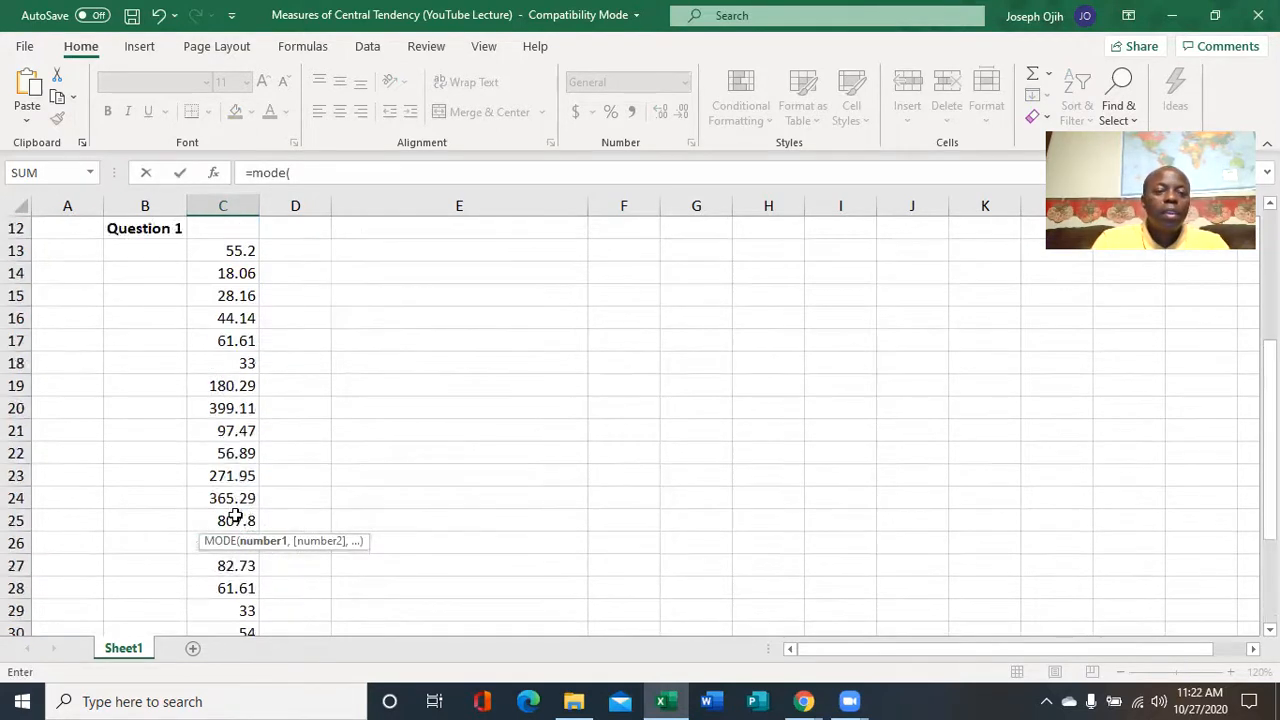
pyautogui.moveTo(217, 390); pyautogui.dragTo(223, 520)
pyautogui.scroll(1, 323, 473)
pyautogui.scroll(2, 323, 473)
pyautogui.scroll(-4, 323, 473)
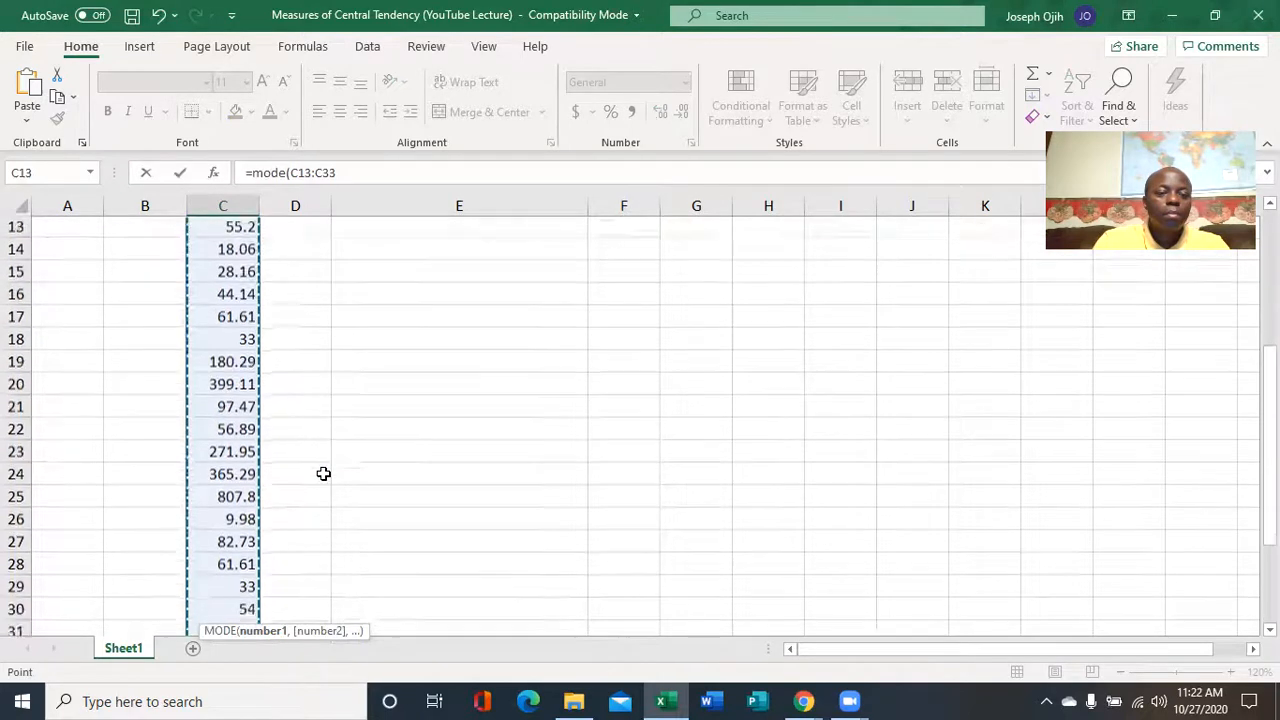
pyautogui.write(')')
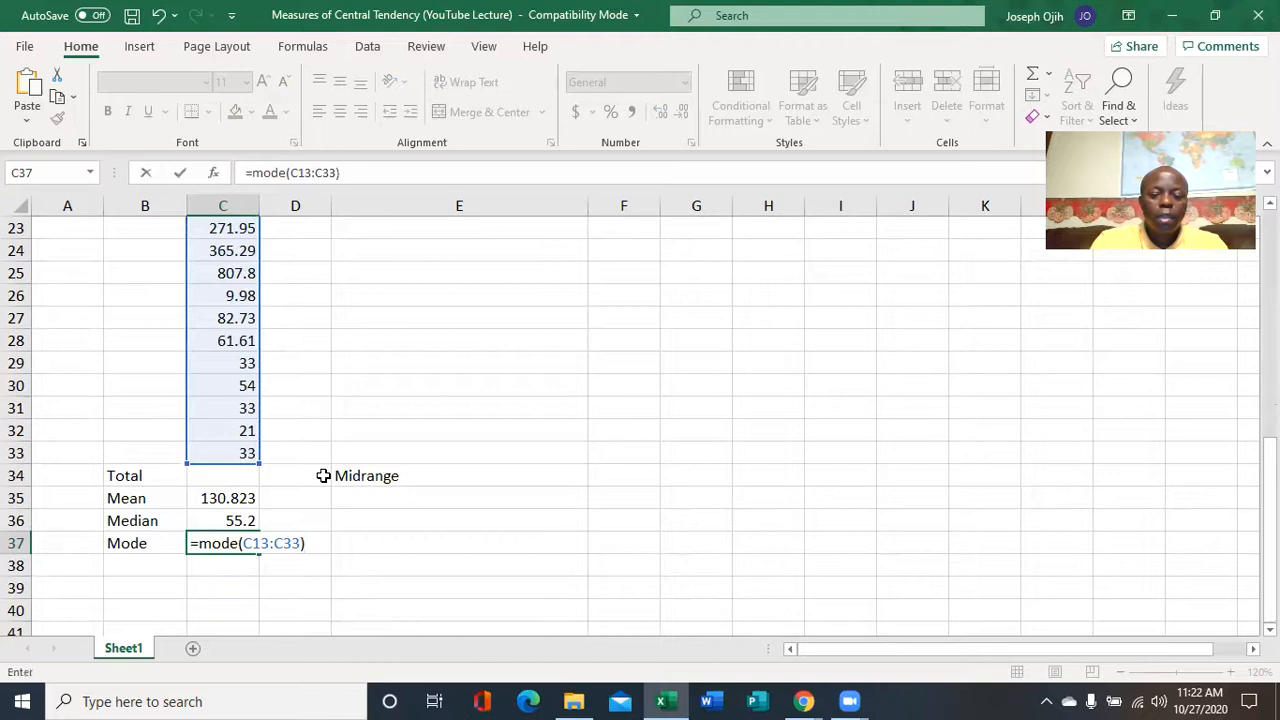
pyautogui.press('Return')
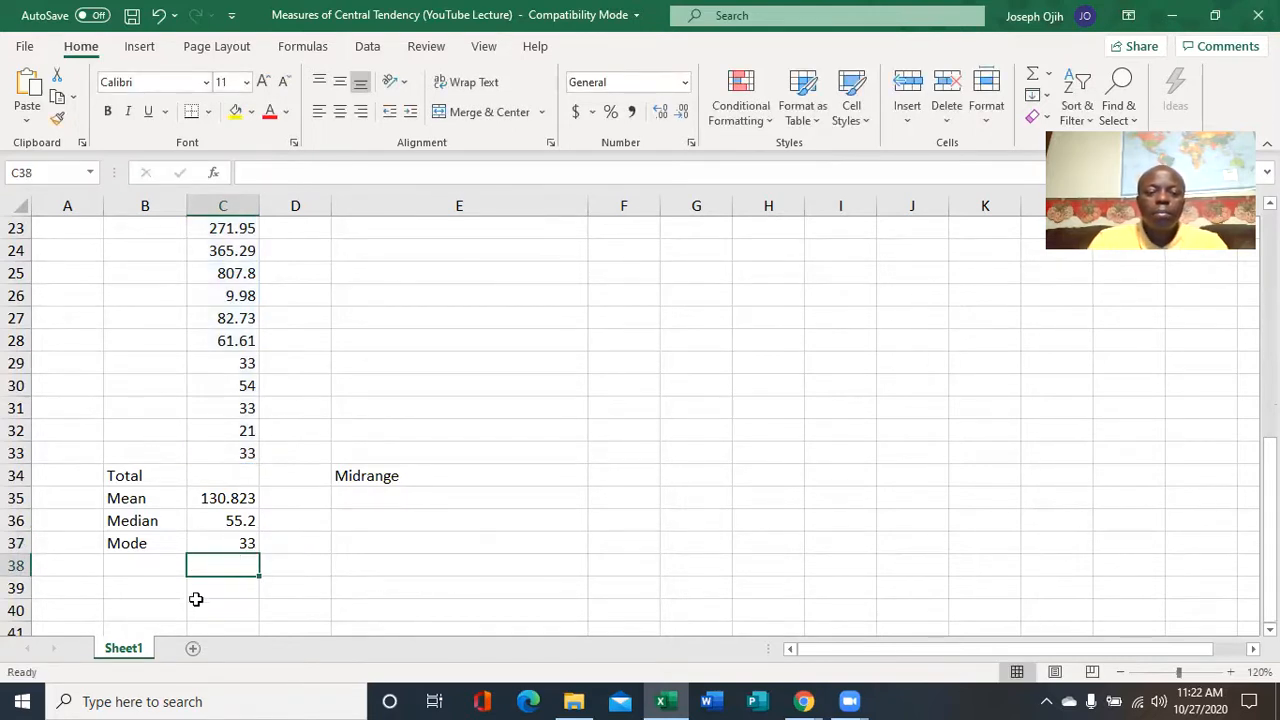
# Add the label Midrange in cell B38 below the Mode label
pyautogui.click(157, 564)
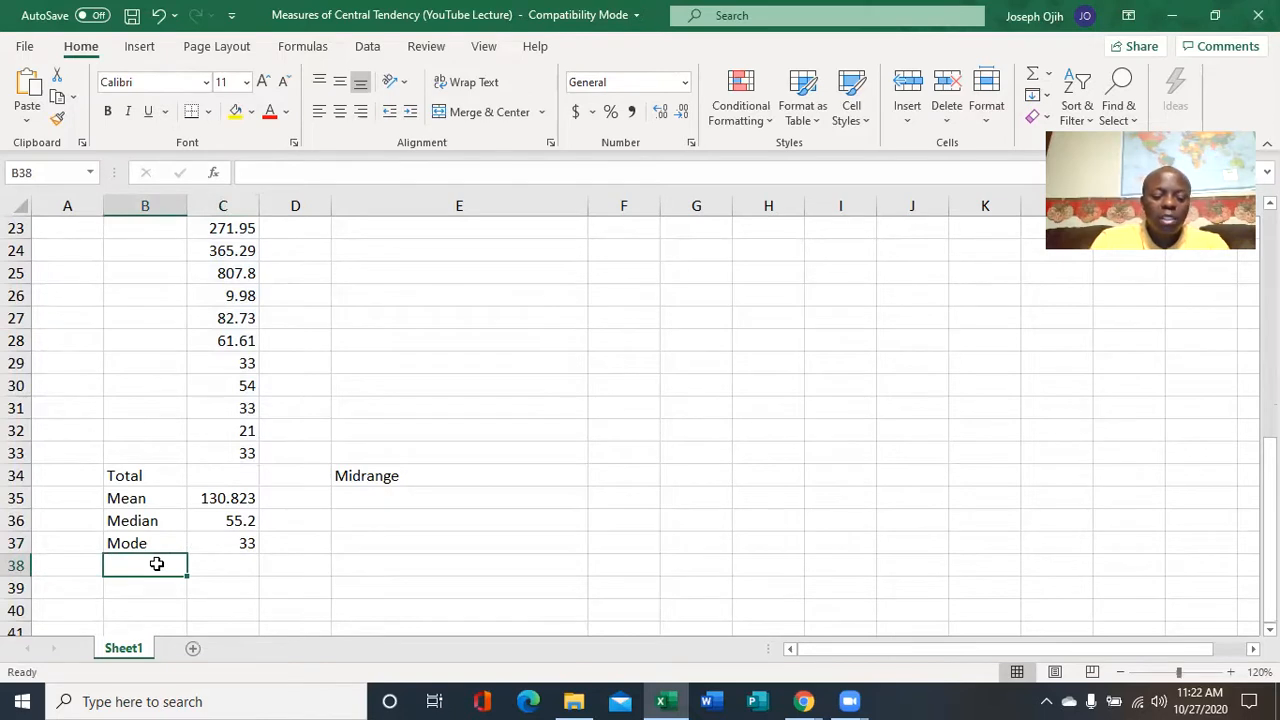
pyautogui.write('Midrange')
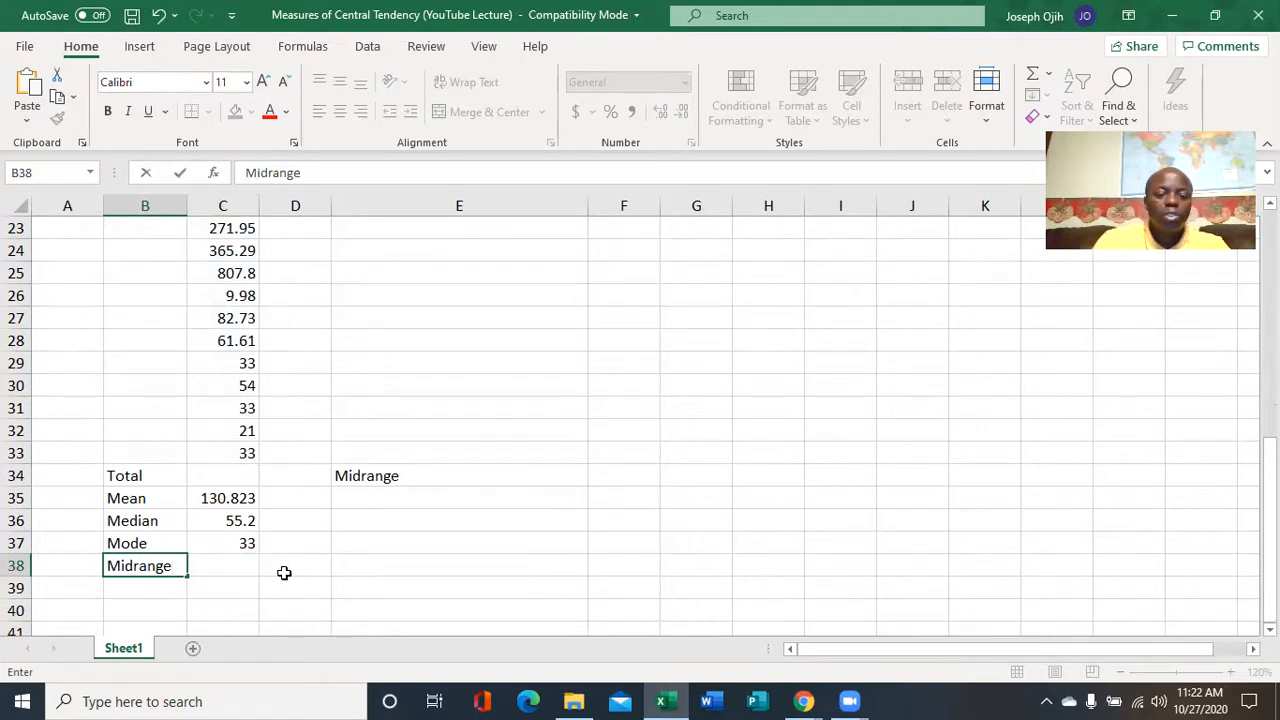
pyautogui.click(245, 564)
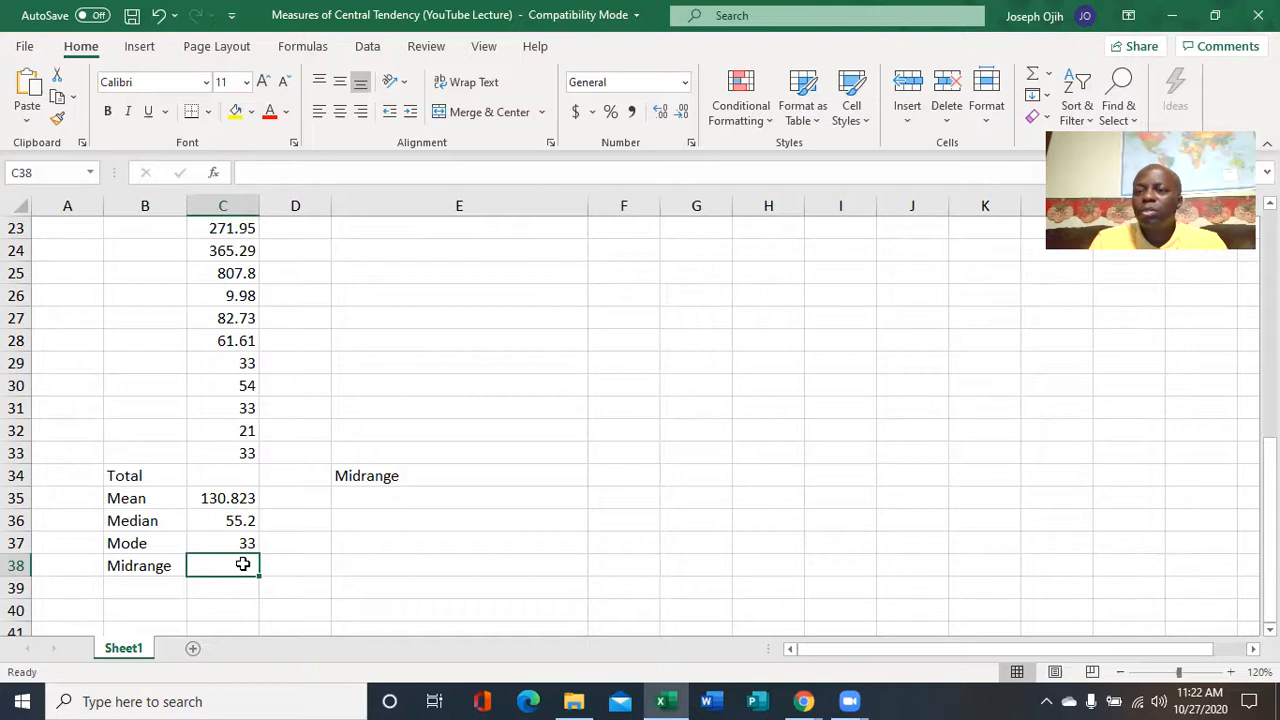
# Sort the Question 1 data in C13:C33 from smallest to largest, continuing with the current selection only
pyautogui.scroll(3, 190, 345)
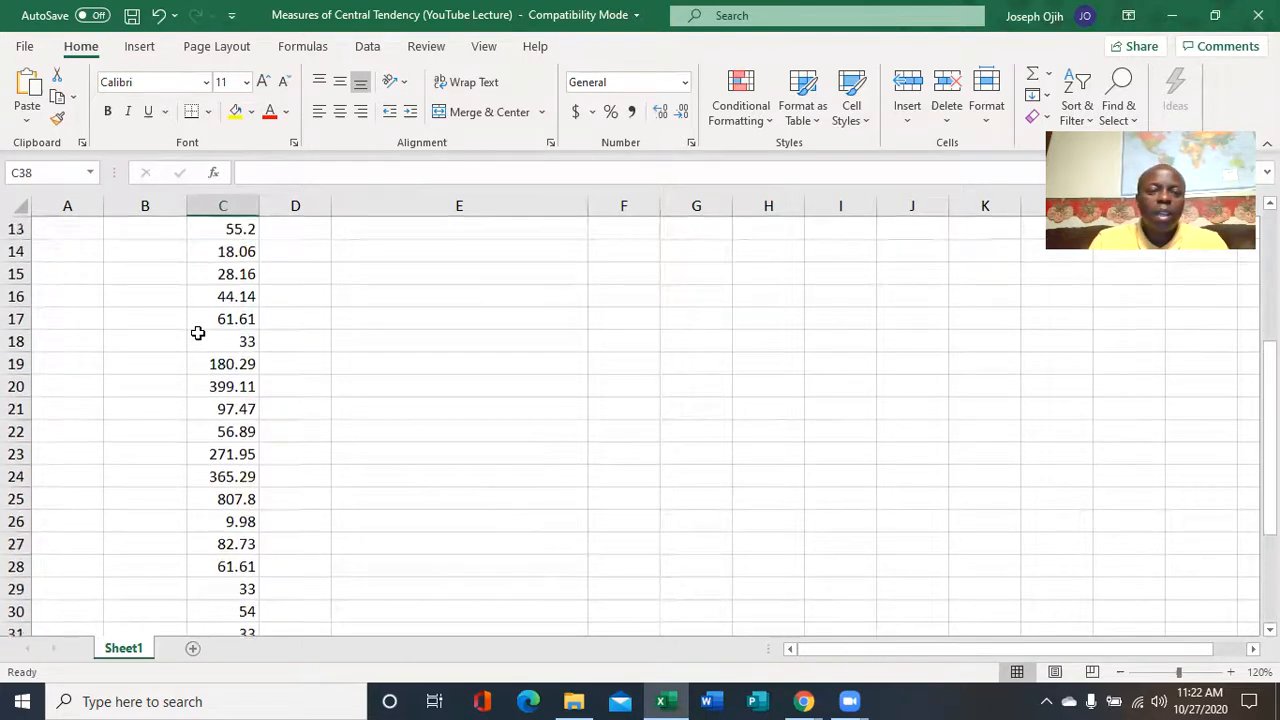
pyautogui.scroll(1, 198, 333)
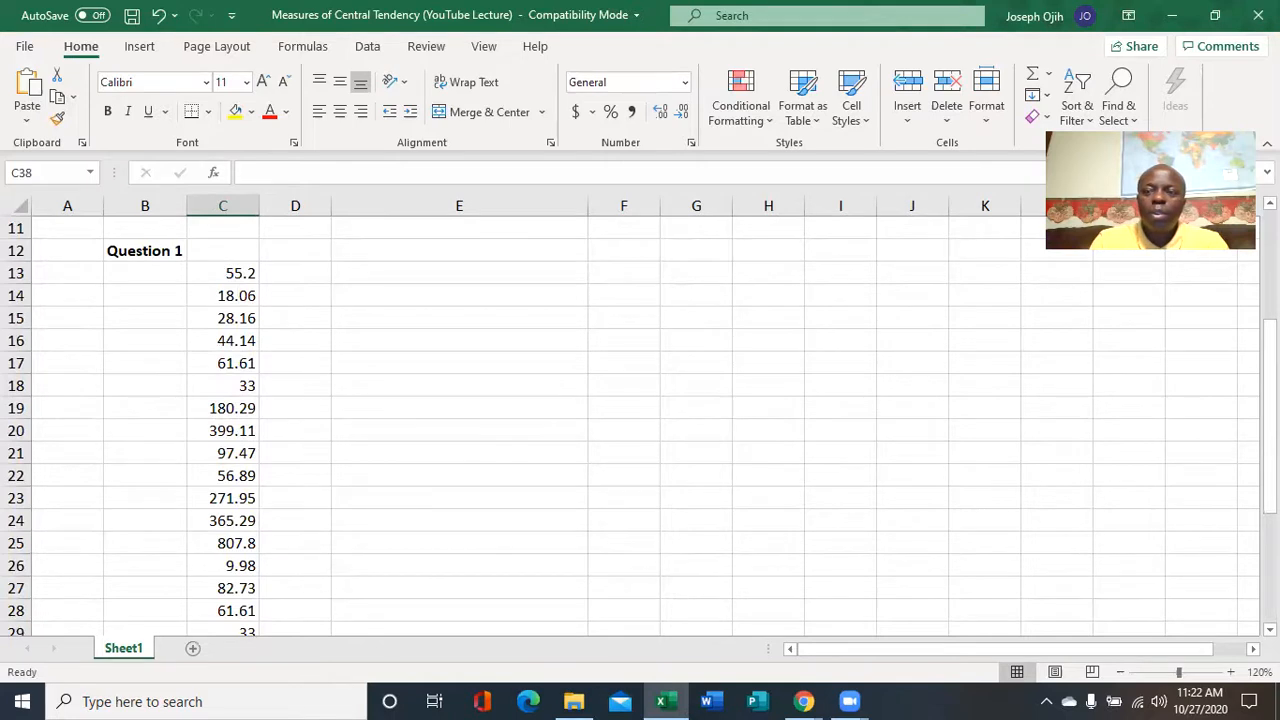
pyautogui.moveTo(230, 273); pyautogui.dragTo(246, 497)
pyautogui.scroll(4, 280, 469)
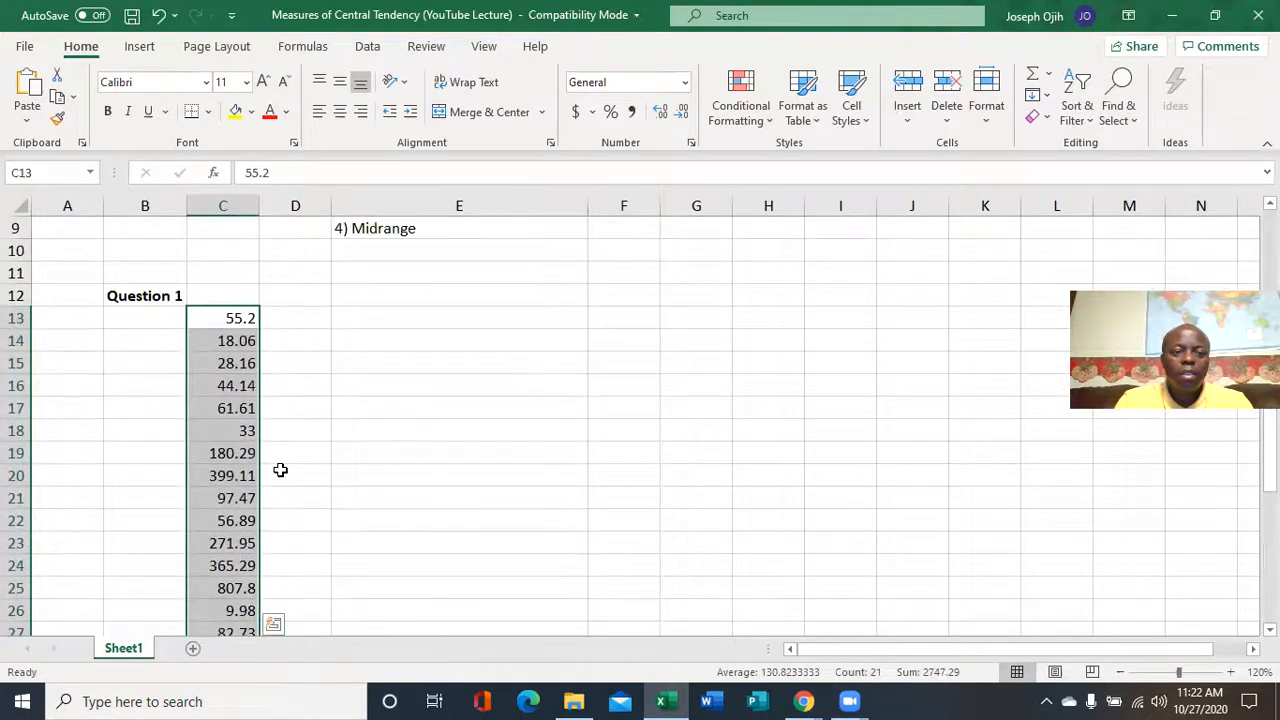
pyautogui.click(1078, 108)
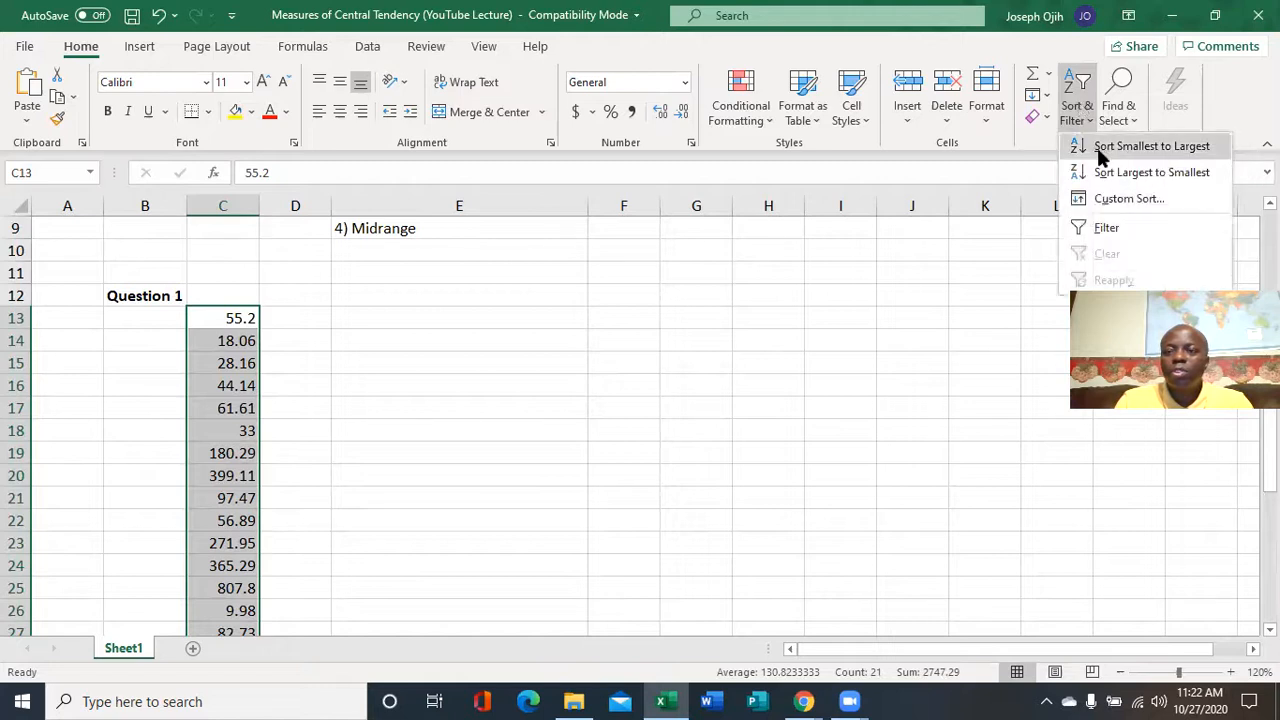
pyautogui.click(1191, 152)
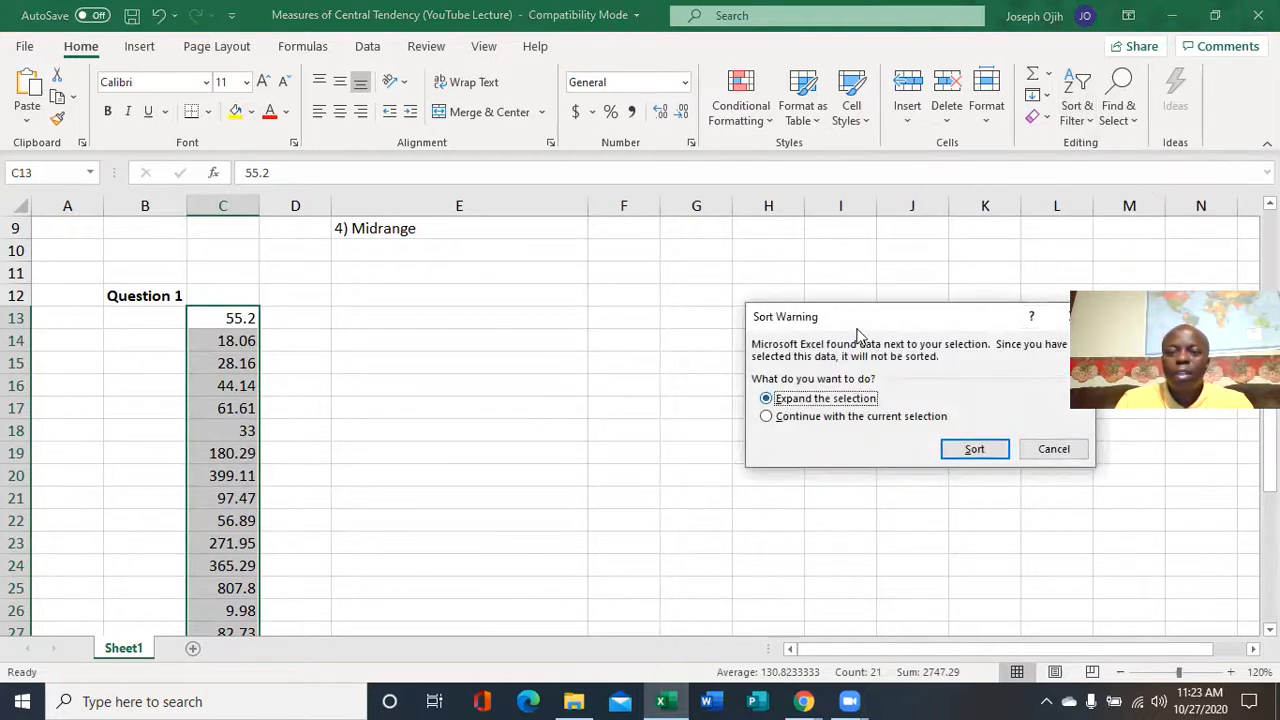
pyautogui.click(767, 418)
pyautogui.click(957, 449)
pyautogui.scroll(-1, 410, 427)
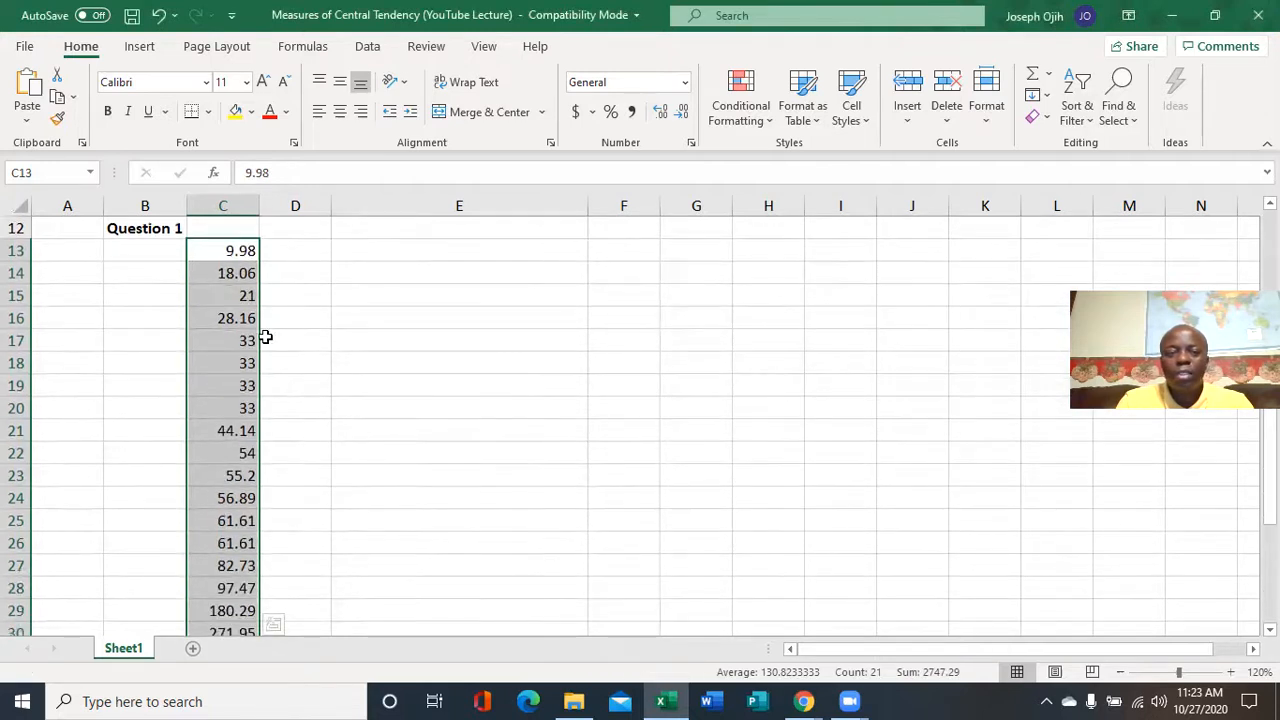
pyautogui.click(218, 251)
# Calculate the midrange in cell C38 with =(C13+C33)/2, using the smallest and largest values of the sorted data
pyautogui.scroll(-3, 222, 280)
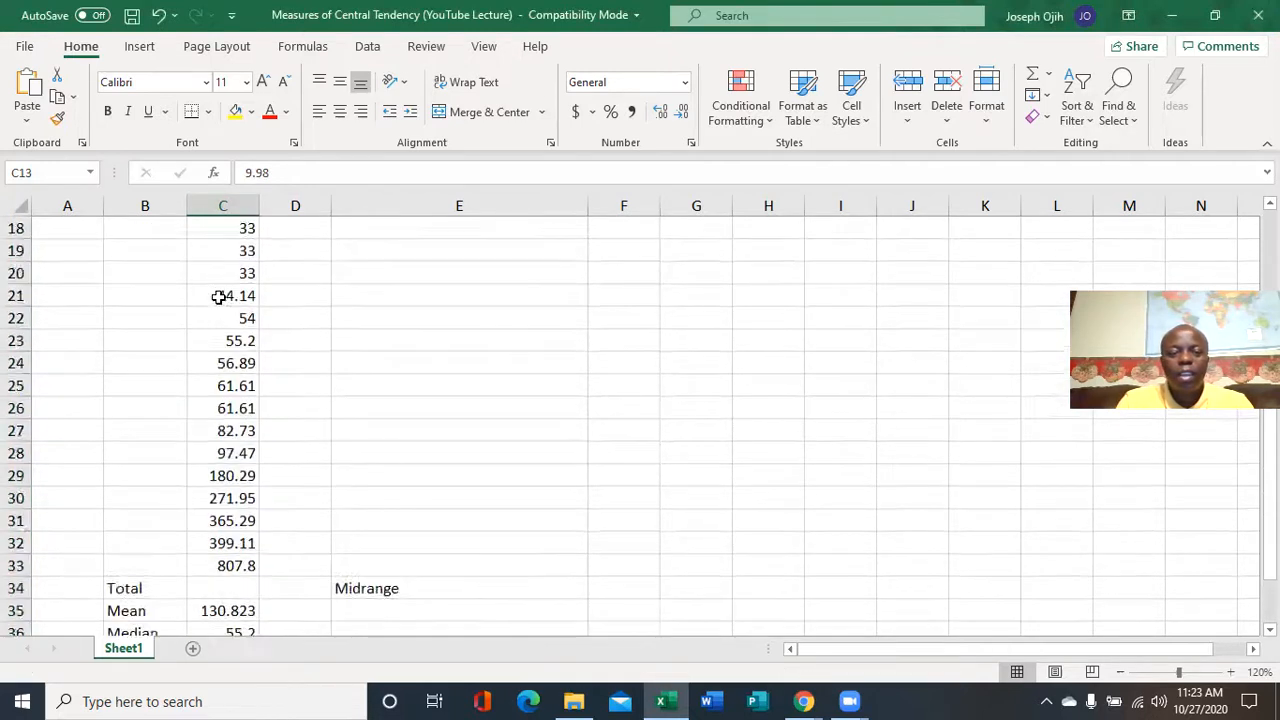
pyautogui.scroll(-1, 252, 509)
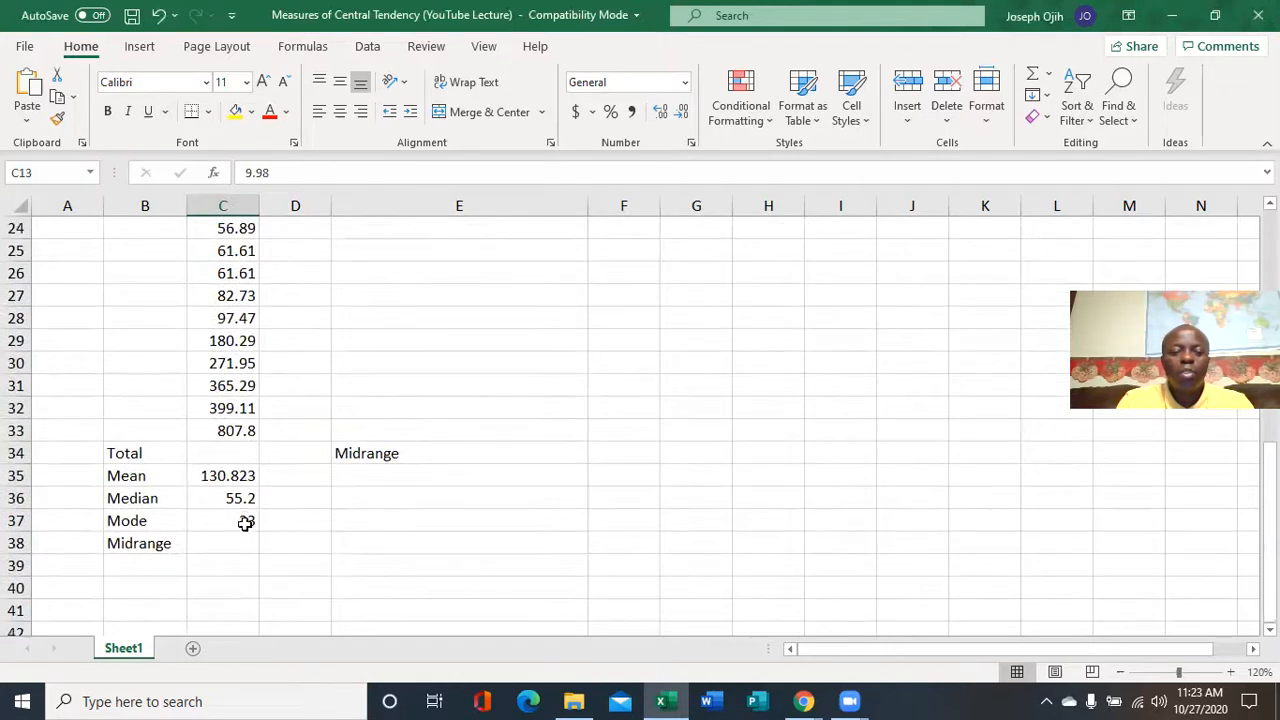
pyautogui.click(234, 542)
pyautogui.write('=')
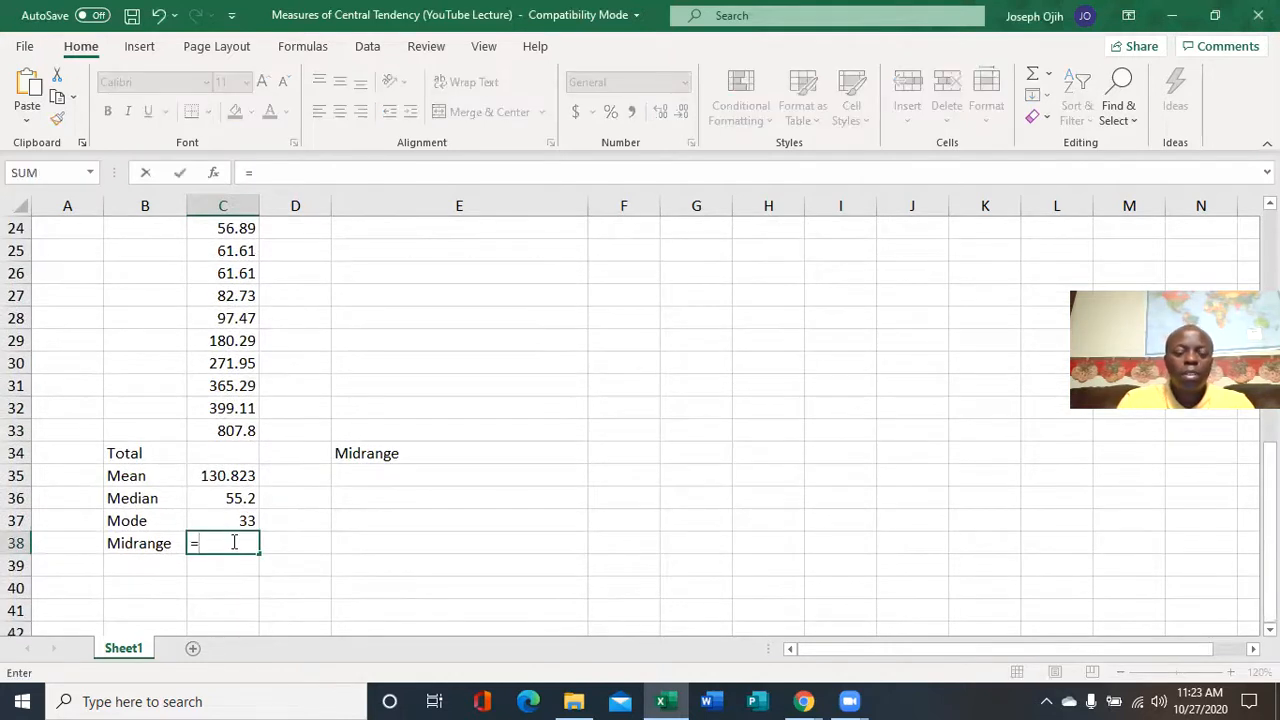
pyautogui.write('(')
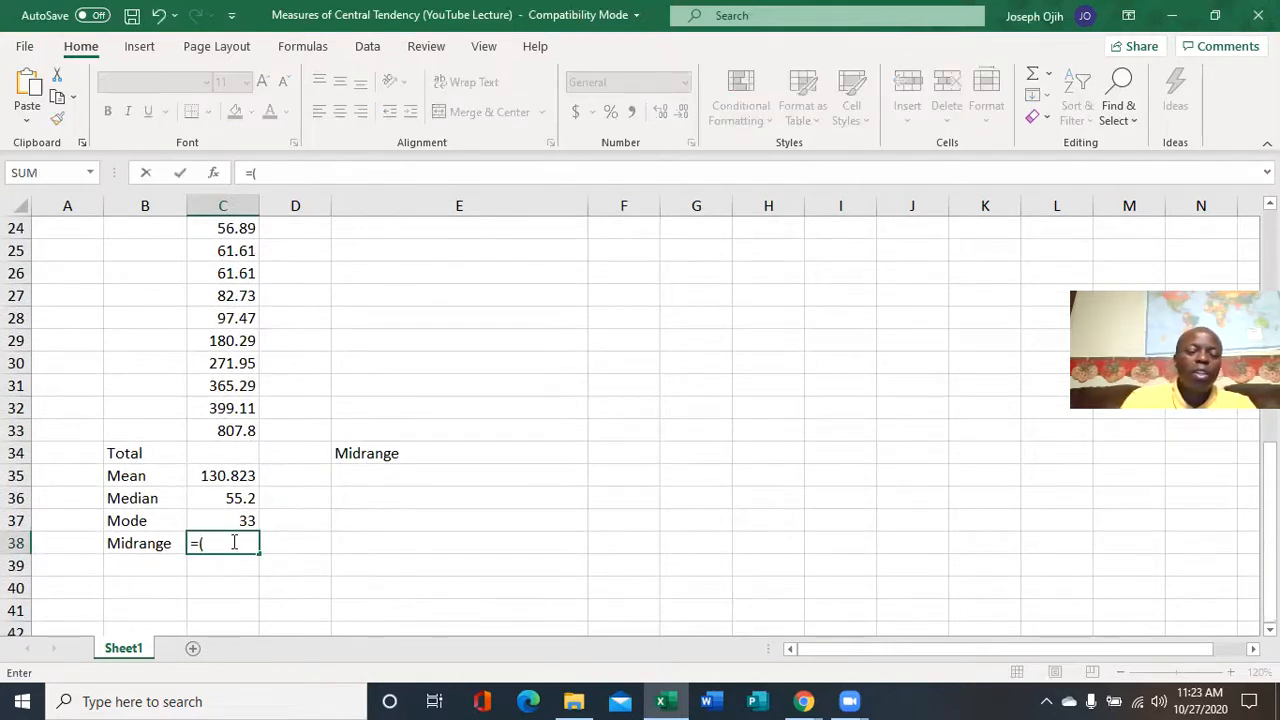
pyautogui.scroll(2, 234, 540)
pyautogui.scroll(2, 234, 540)
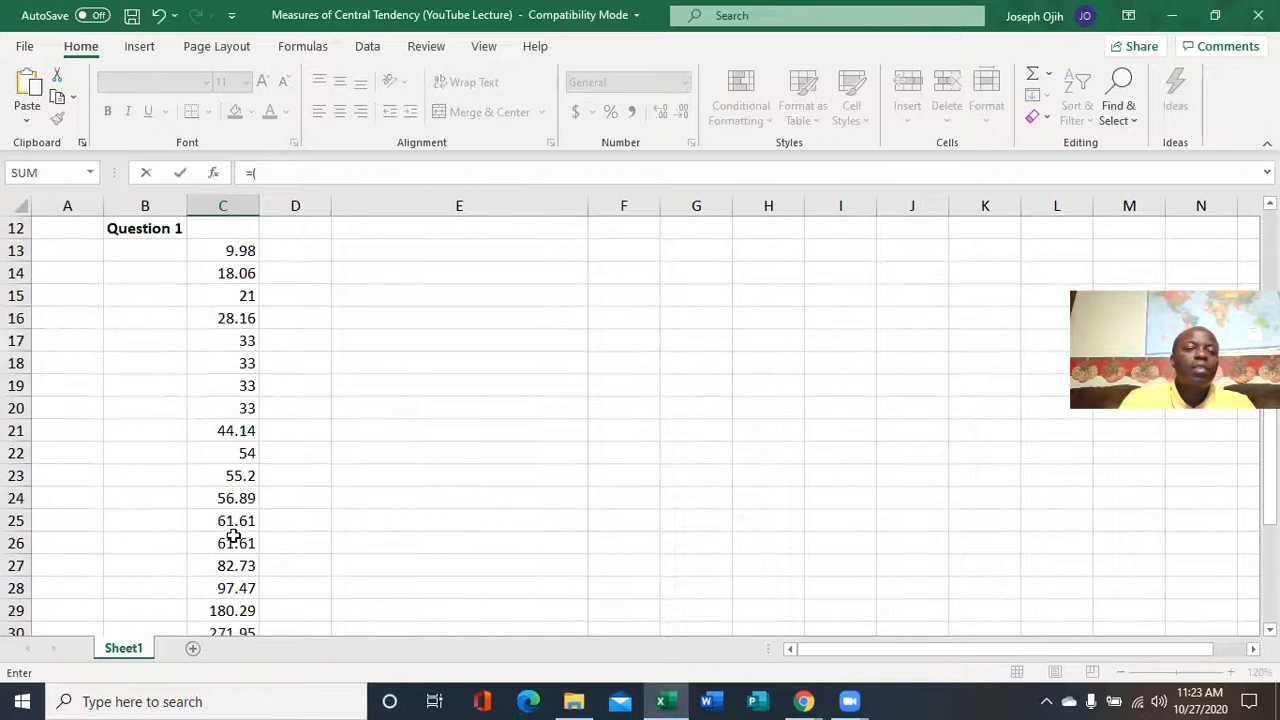
pyautogui.click(228, 248)
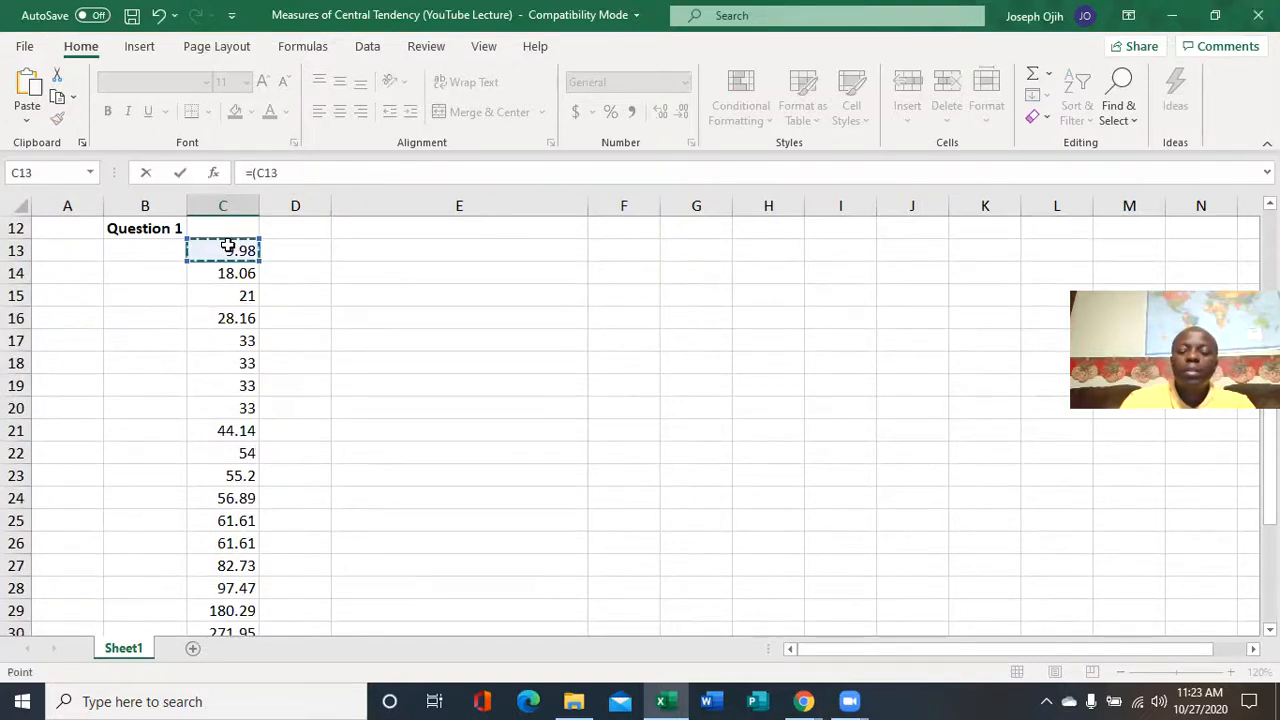
pyautogui.write('+')
pyautogui.scroll(-4, 220, 280)
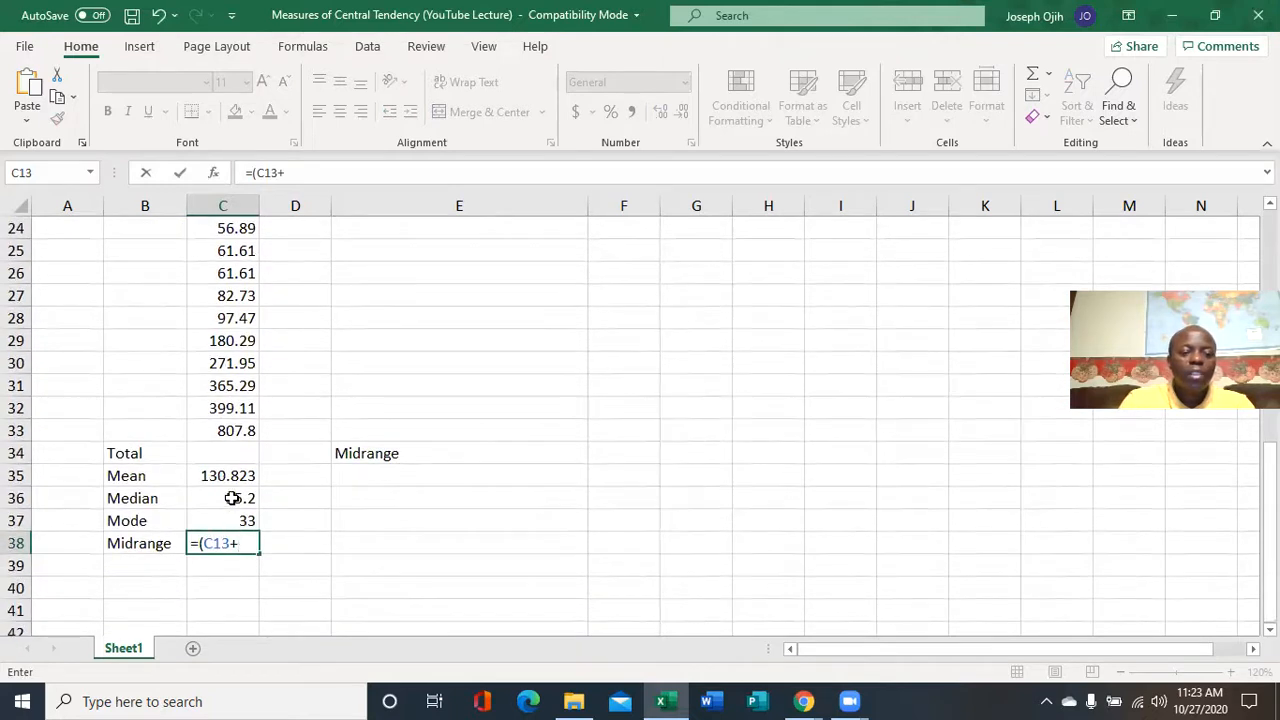
pyautogui.click(232, 432)
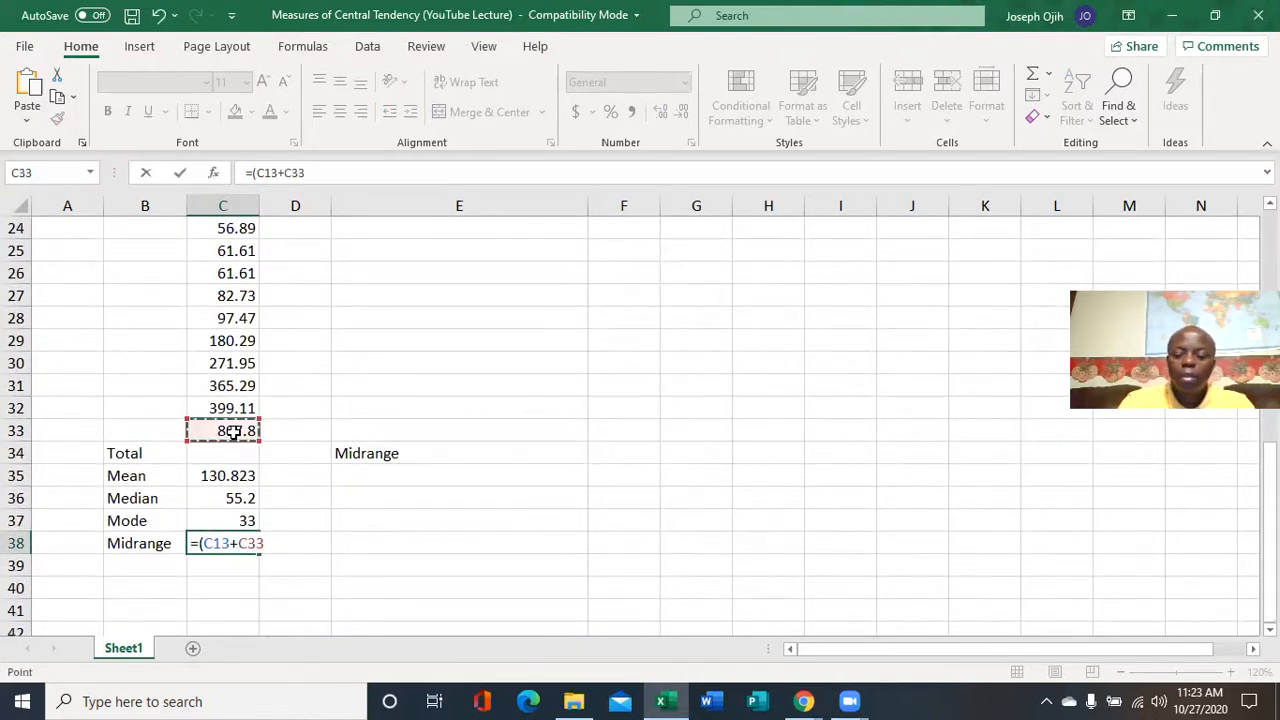
pyautogui.write(')')
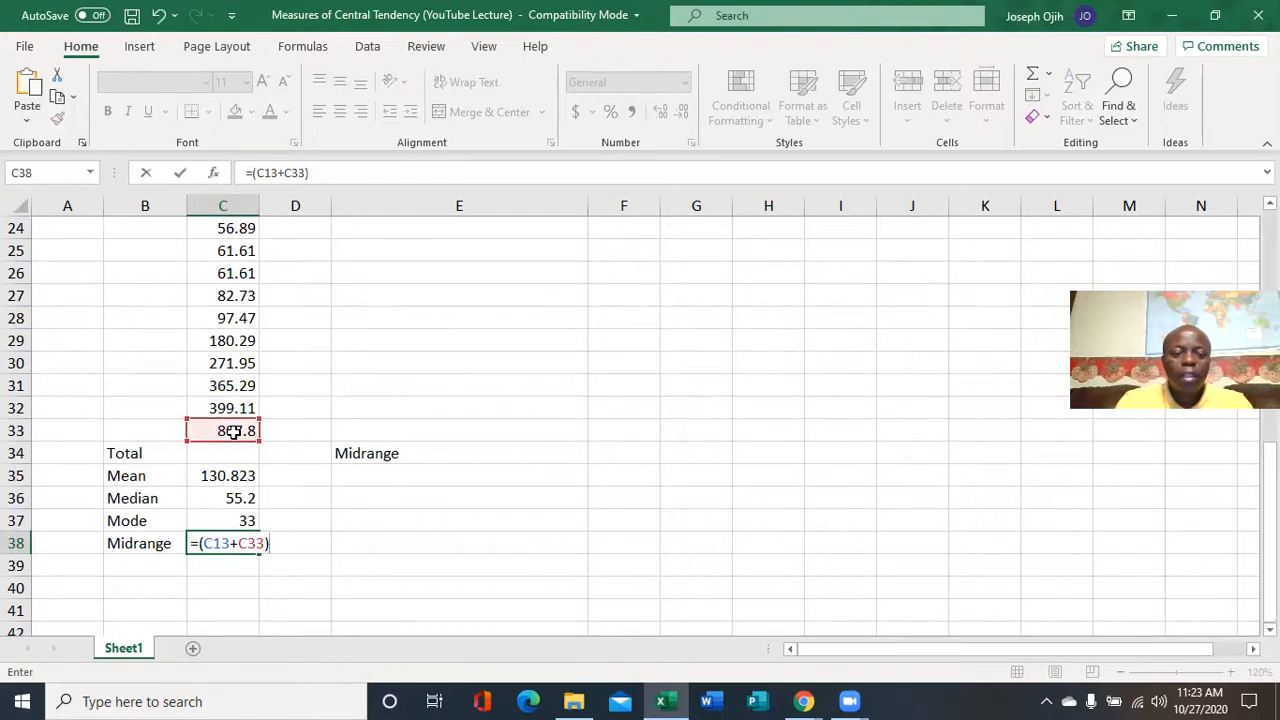
pyautogui.write('/2')
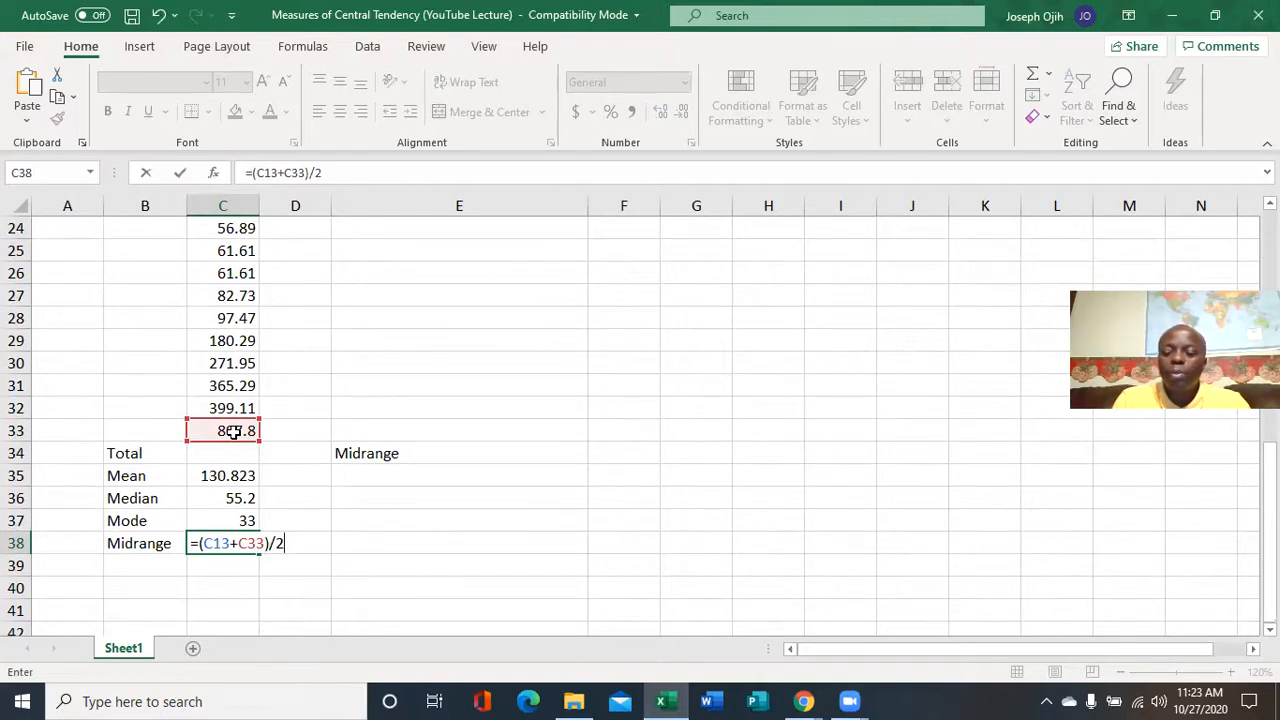
pyautogui.press('Return')
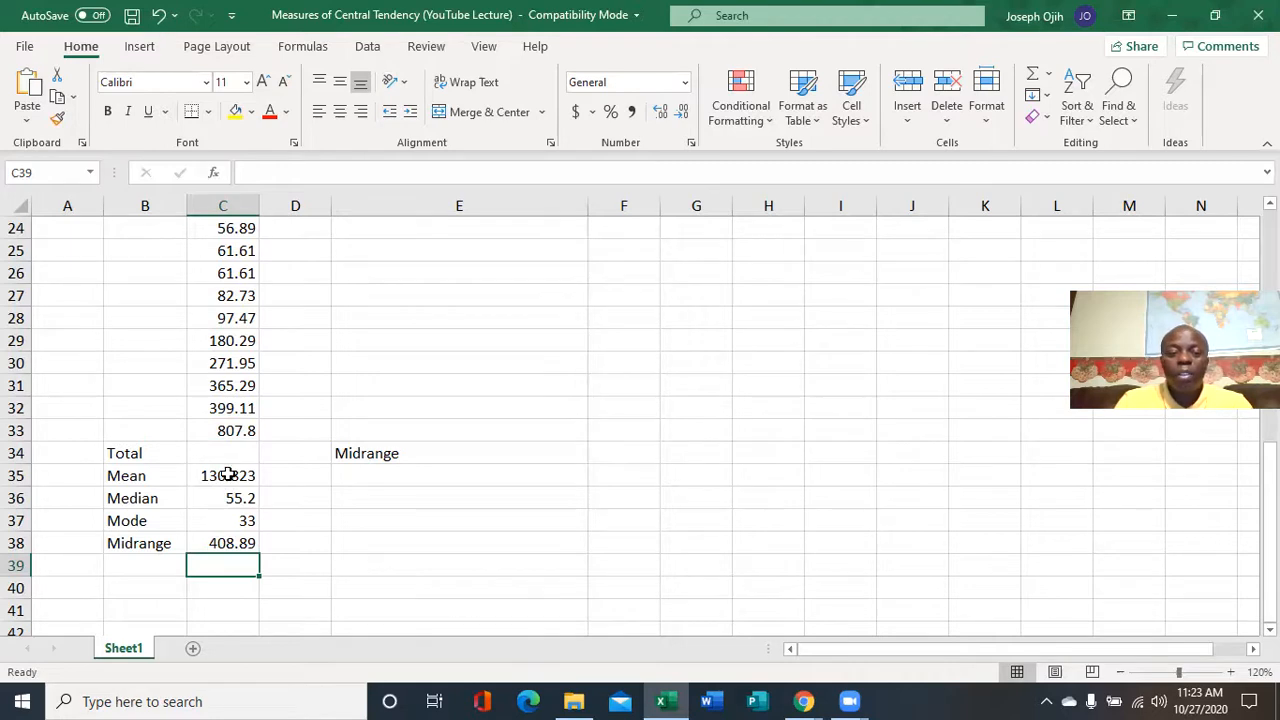
# Examine the formulas behind the mean in C35 and the midrange in C38
pyautogui.doubleClick(228, 475)
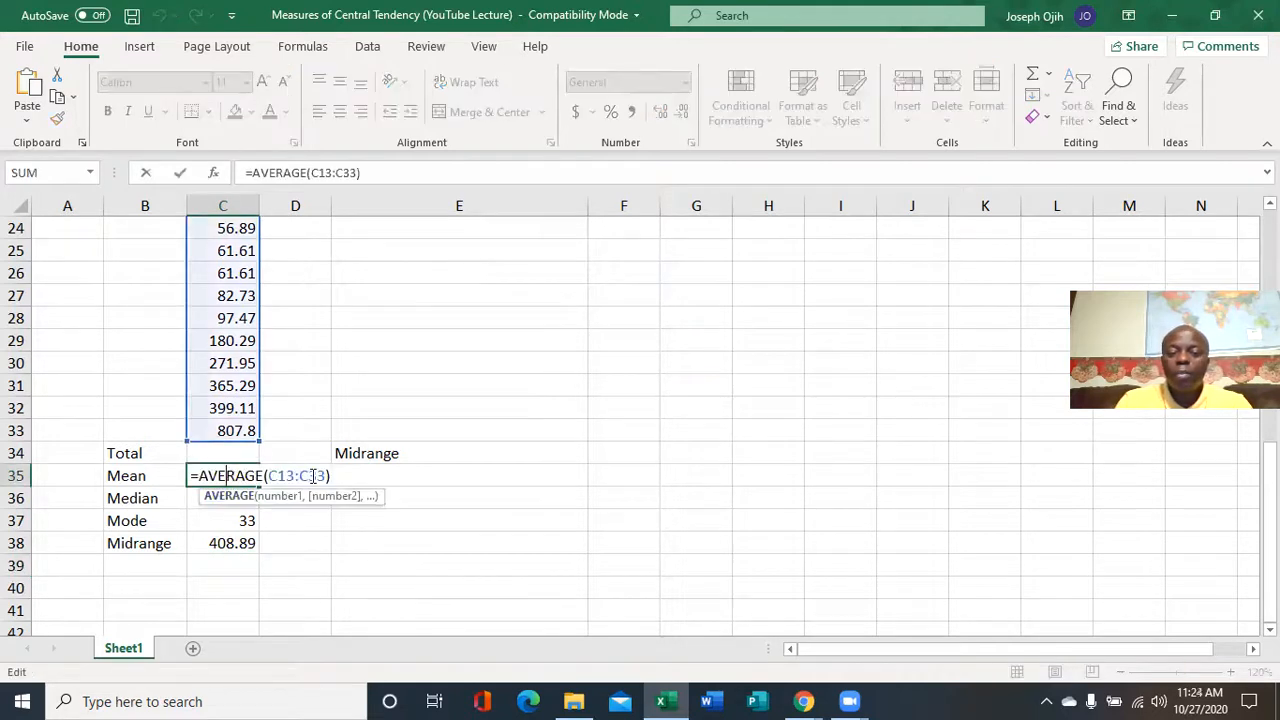
pyautogui.doubleClick(243, 545)
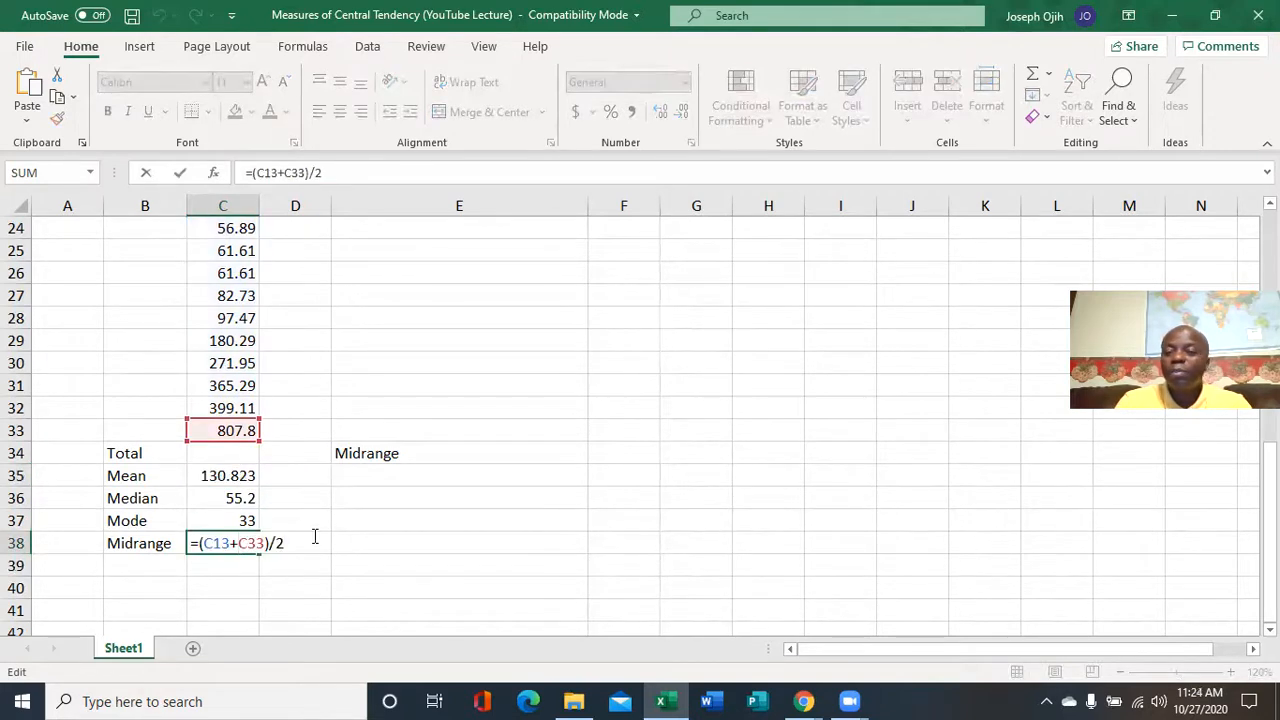